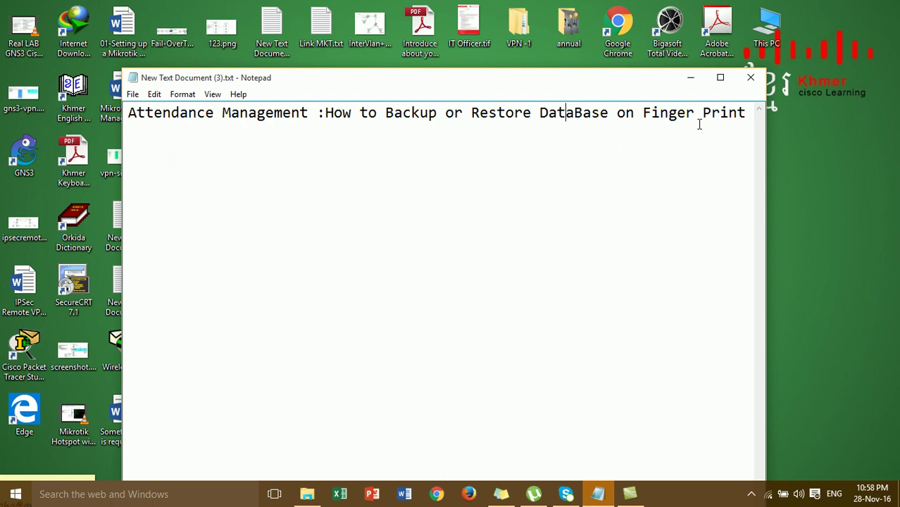
# Step: Minimize the text document window and open the Attendance Management program from the desktop
pyautogui.doubleClick(699, 124)
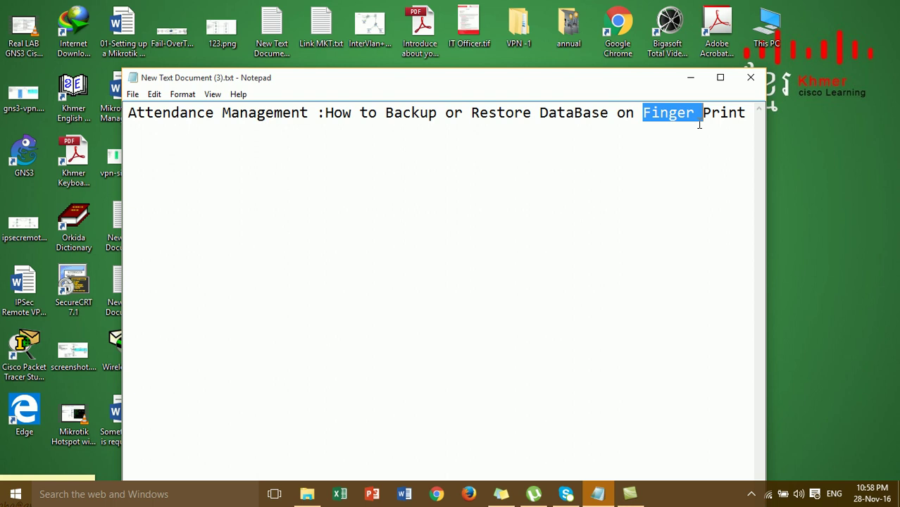
pyautogui.click(709, 179)
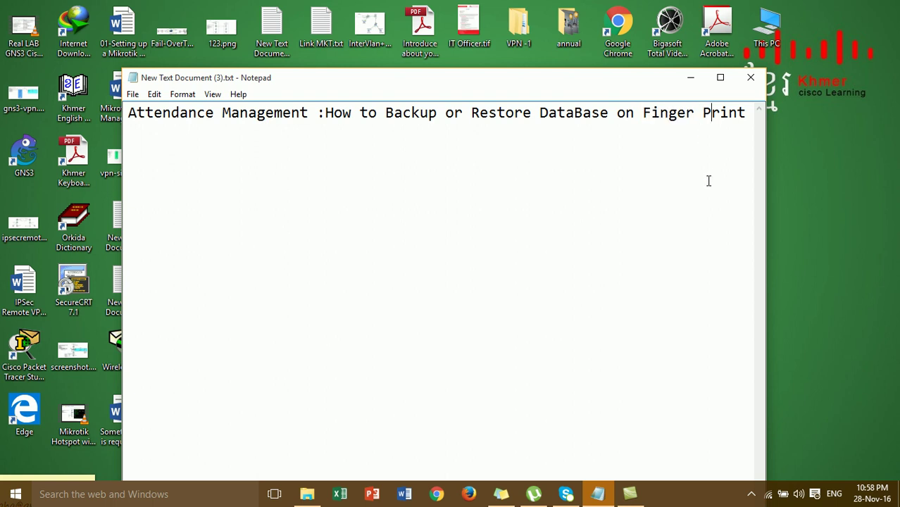
pyautogui.click(690, 77)
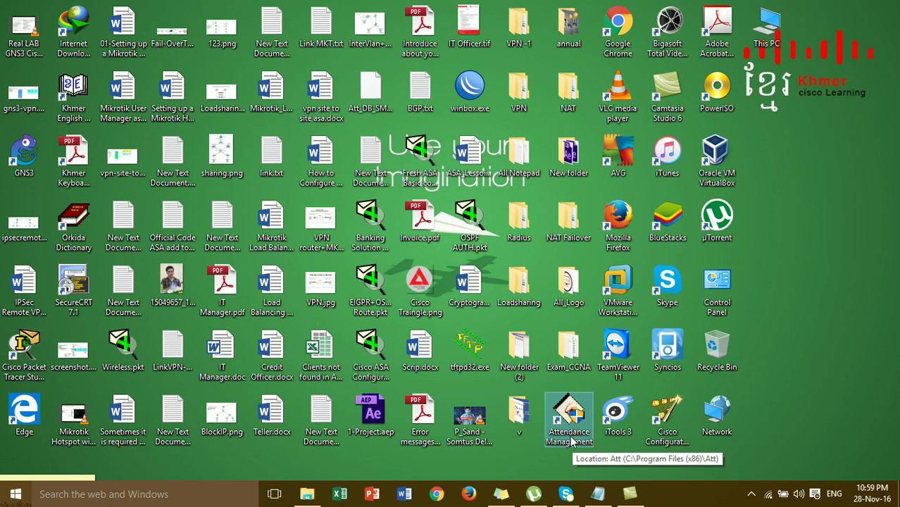
pyautogui.doubleClick(575, 415)
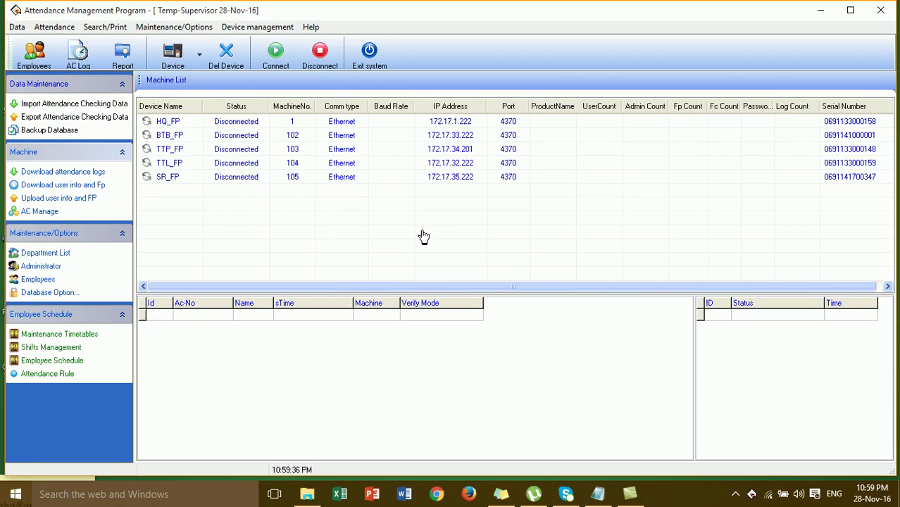
# Step: Examine the fingerprint devices in the machine list, from HQ_FP through SR_FP, including their connection status
pyautogui.click(208, 122)
pyautogui.click(213, 137)
pyautogui.click(214, 150)
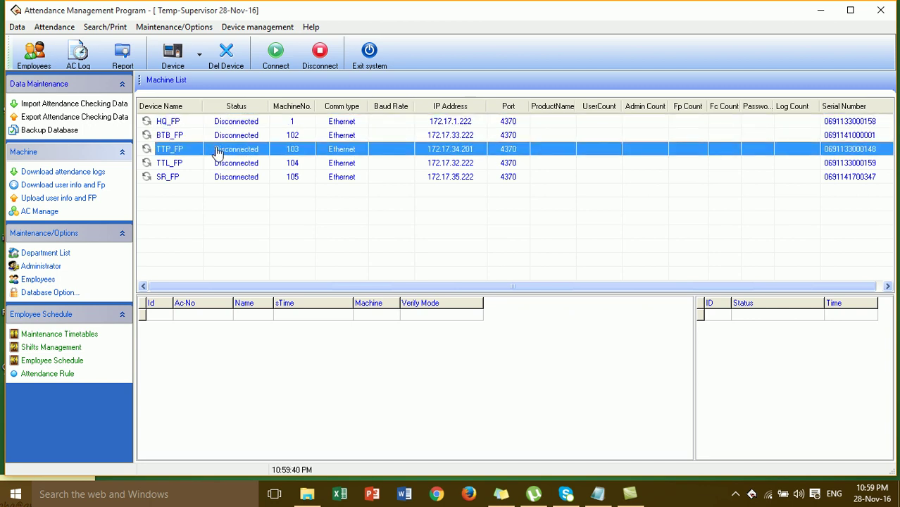
pyautogui.click(201, 122)
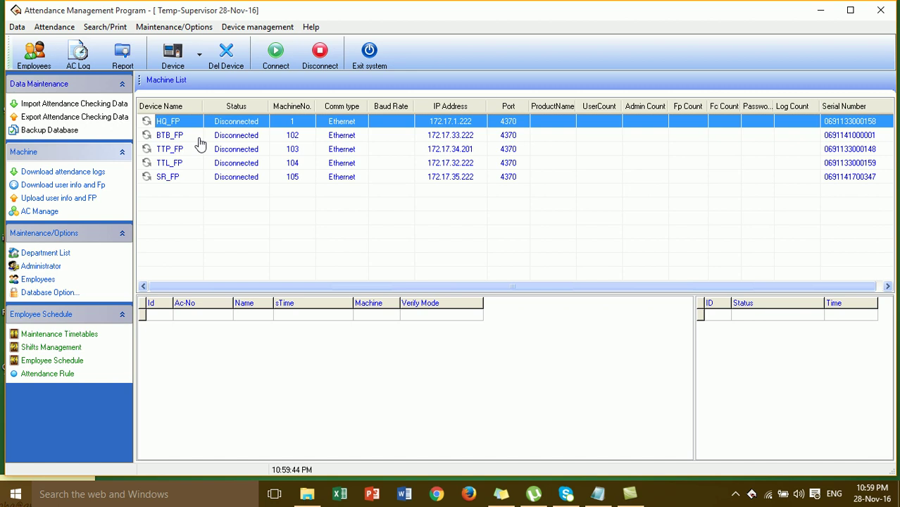
pyautogui.click(200, 137)
pyautogui.click(201, 150)
pyautogui.click(201, 164)
pyautogui.click(201, 180)
pyautogui.click(203, 164)
pyautogui.click(207, 150)
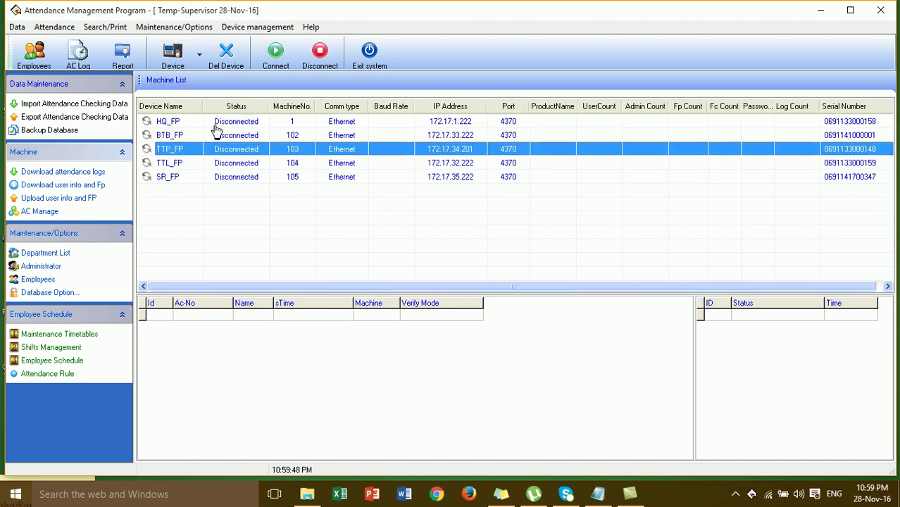
pyautogui.click(216, 124)
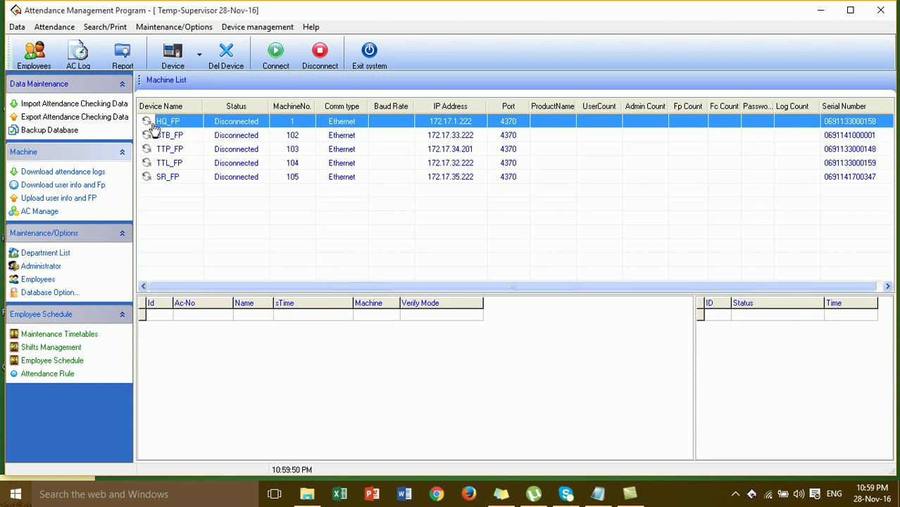
pyautogui.click(169, 140)
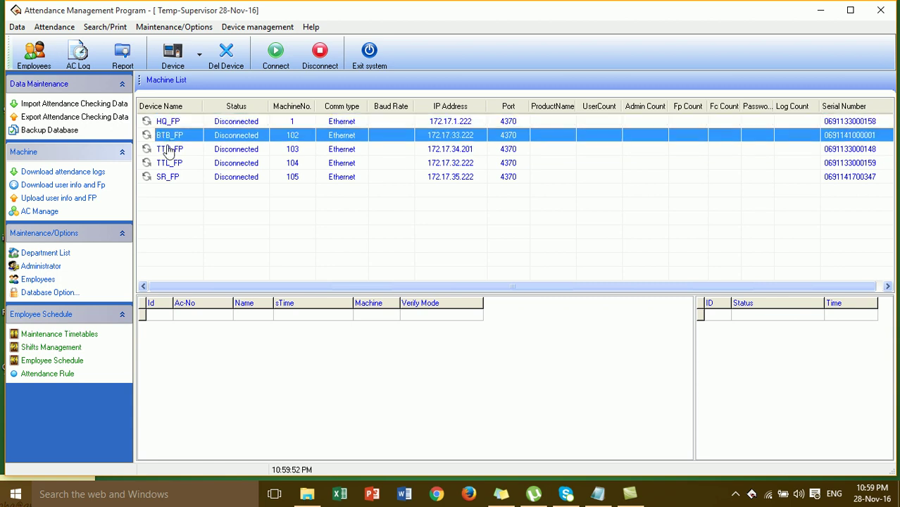
pyautogui.click(169, 152)
pyautogui.click(171, 168)
pyautogui.click(171, 177)
pyautogui.click(174, 166)
pyautogui.click(178, 152)
pyautogui.click(179, 140)
pyautogui.click(187, 123)
pyautogui.click(190, 137)
pyautogui.click(189, 150)
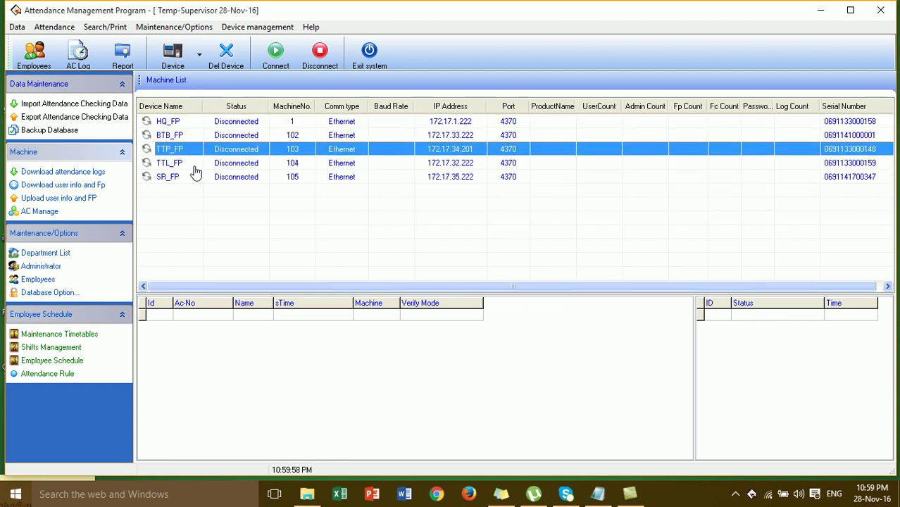
pyautogui.click(198, 179)
pyautogui.click(198, 163)
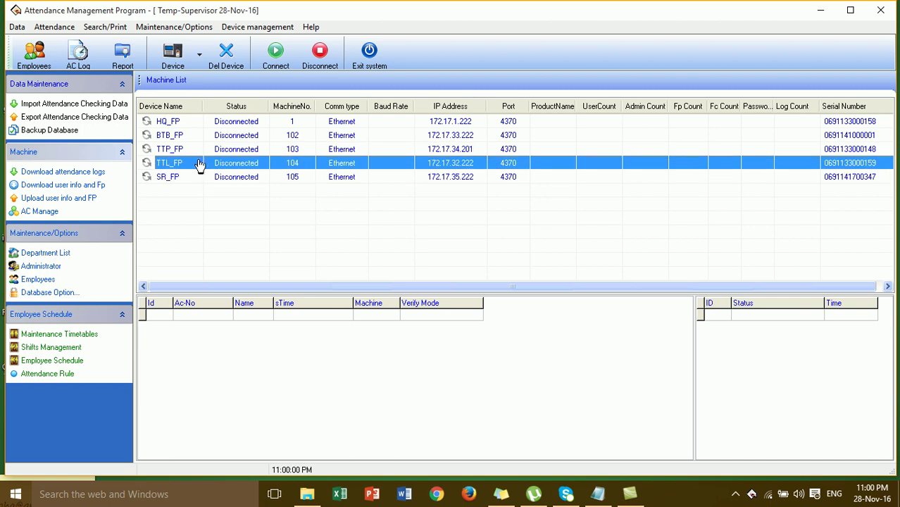
pyautogui.click(204, 150)
pyautogui.click(210, 139)
pyautogui.click(221, 124)
pyautogui.click(226, 139)
pyautogui.click(229, 150)
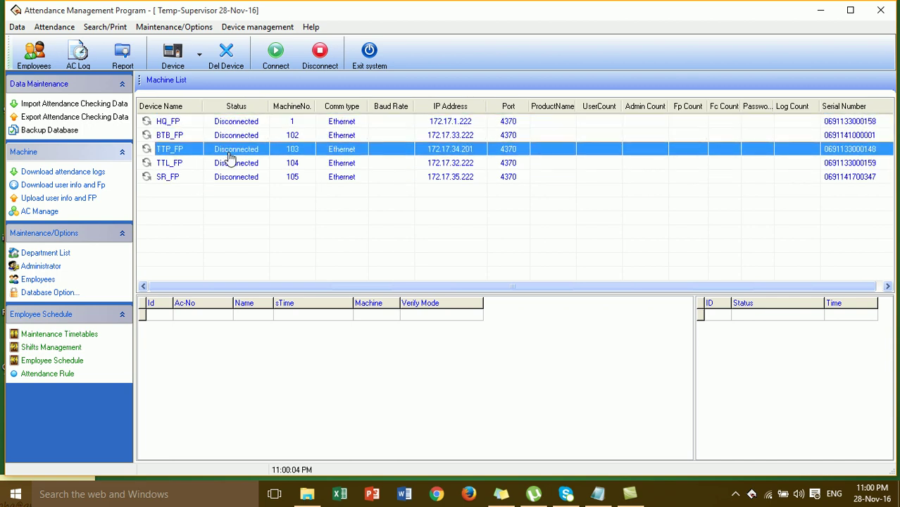
pyautogui.click(232, 164)
pyautogui.click(236, 180)
pyautogui.click(241, 166)
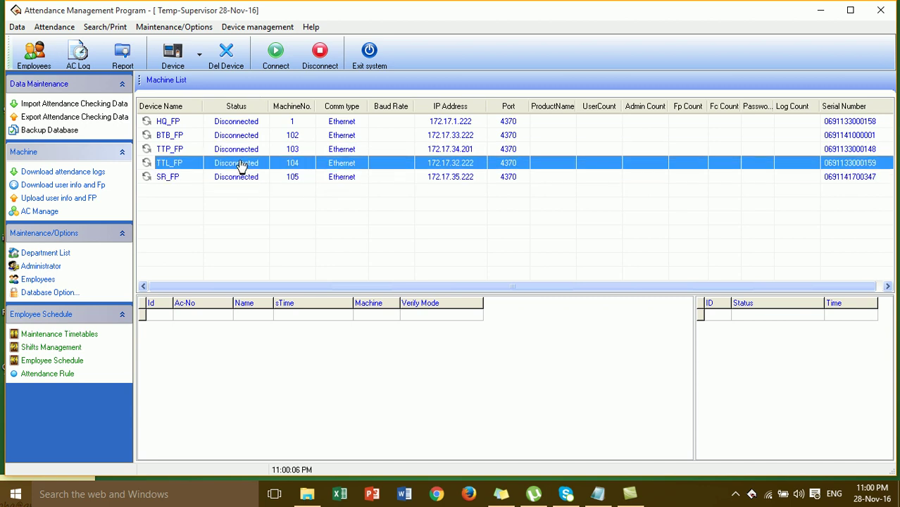
pyautogui.click(246, 149)
pyautogui.click(250, 138)
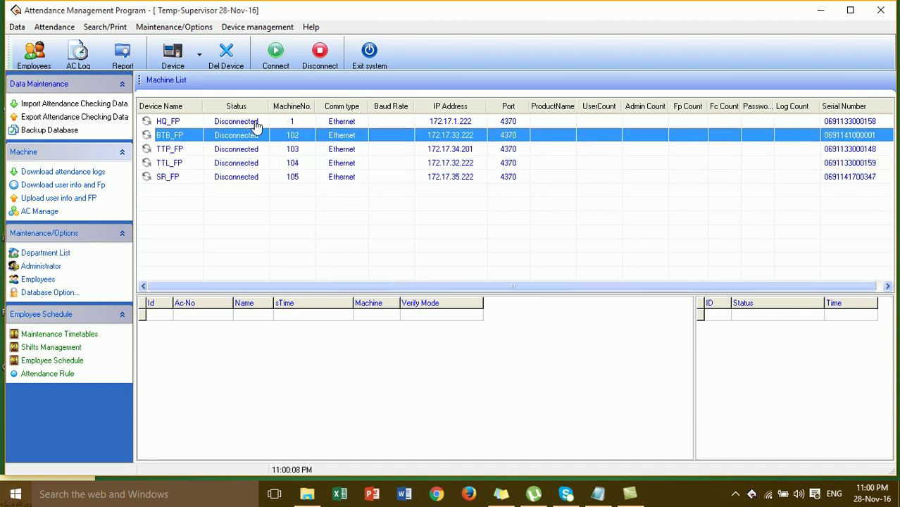
pyautogui.click(257, 123)
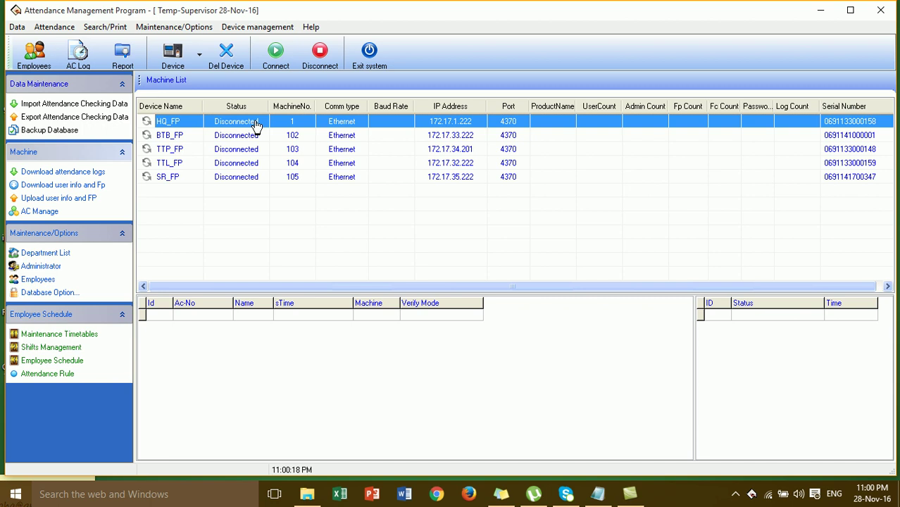
pyautogui.click(255, 137)
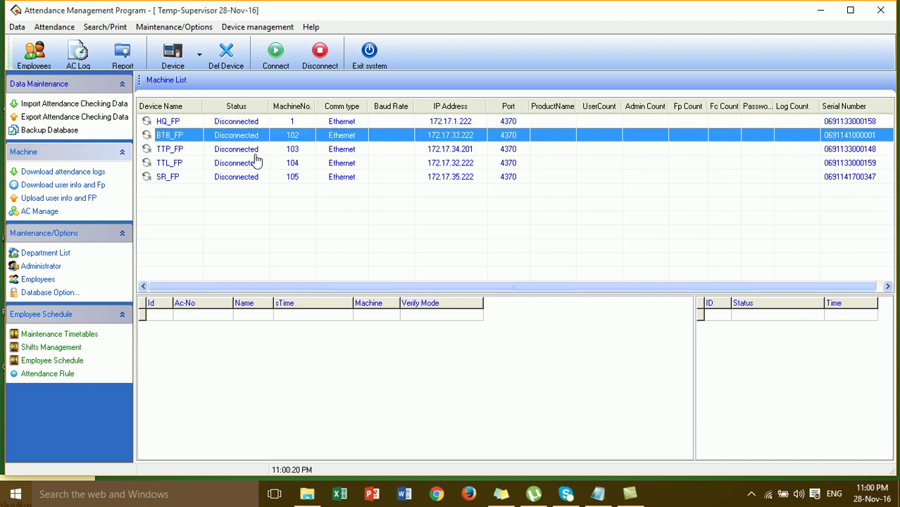
pyautogui.click(255, 163)
pyautogui.click(255, 179)
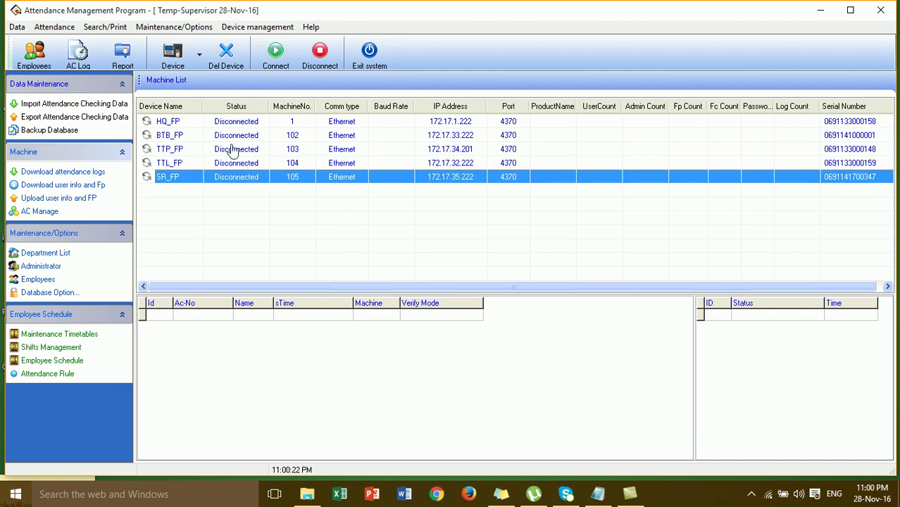
pyautogui.click(222, 126)
pyautogui.click(226, 138)
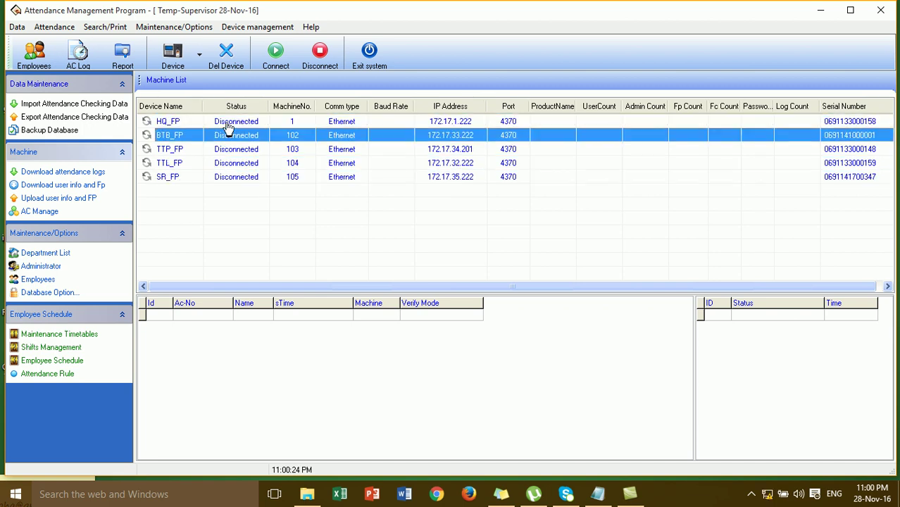
pyautogui.click(228, 125)
pyautogui.click(229, 137)
pyautogui.click(232, 150)
pyautogui.click(234, 137)
pyautogui.click(235, 163)
pyautogui.click(237, 177)
pyautogui.click(241, 165)
pyautogui.click(245, 150)
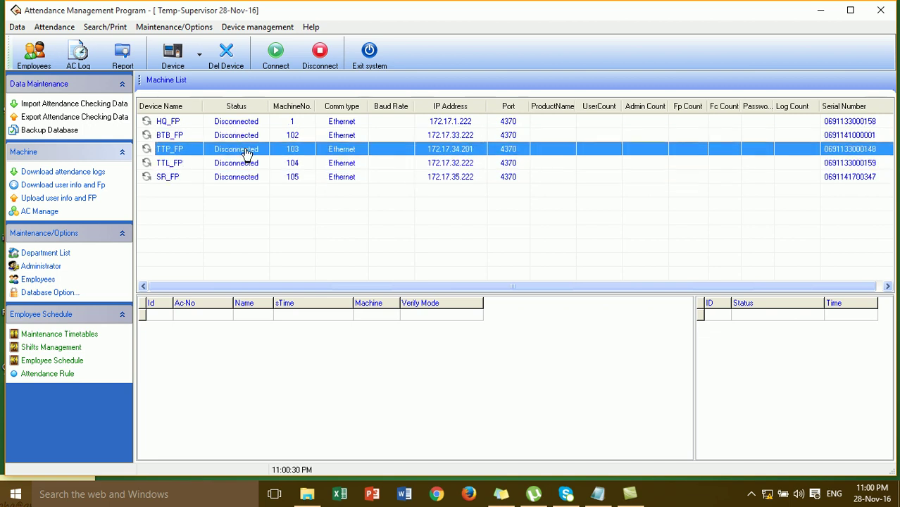
pyautogui.click(248, 136)
pyautogui.click(257, 122)
pyautogui.click(261, 148)
pyautogui.click(264, 177)
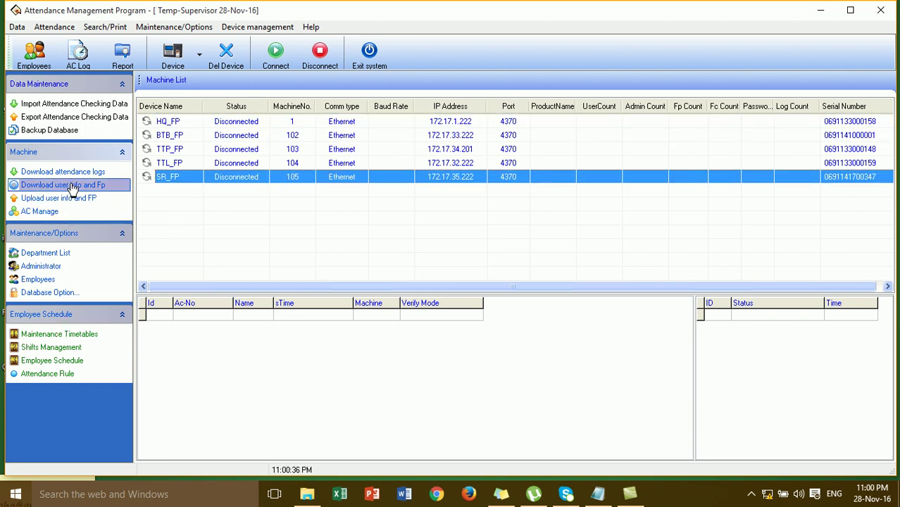
# Step: Open the department list, examine the BTB and HQ sub-departments and the other branches, and close it
pyautogui.click(63, 253)
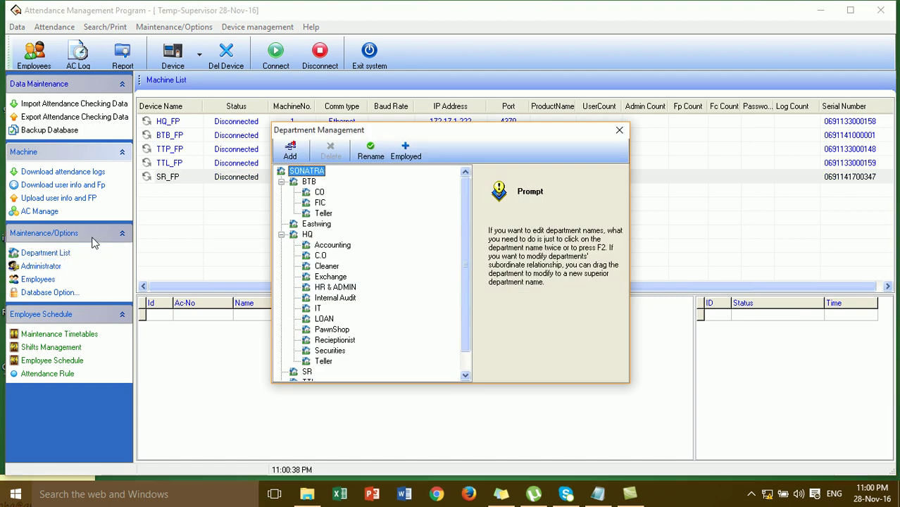
pyautogui.click(311, 183)
pyautogui.click(319, 193)
pyautogui.click(320, 204)
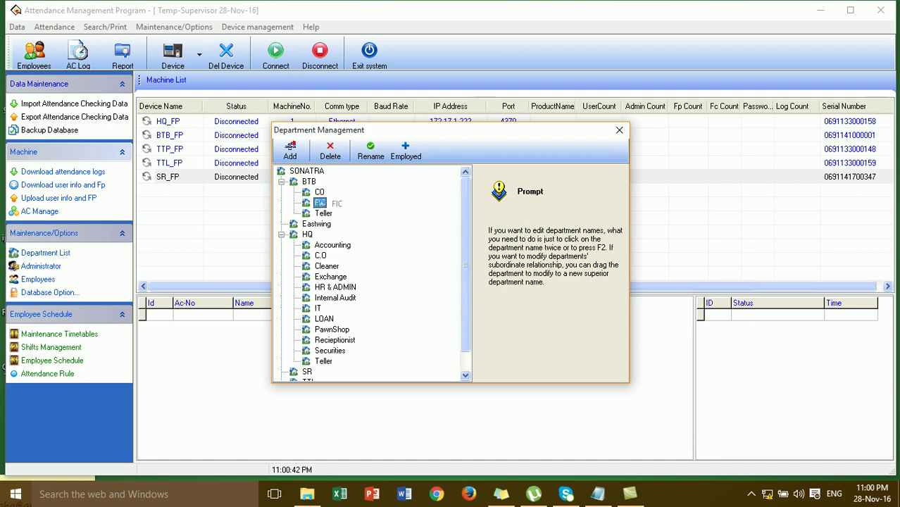
pyautogui.click(323, 214)
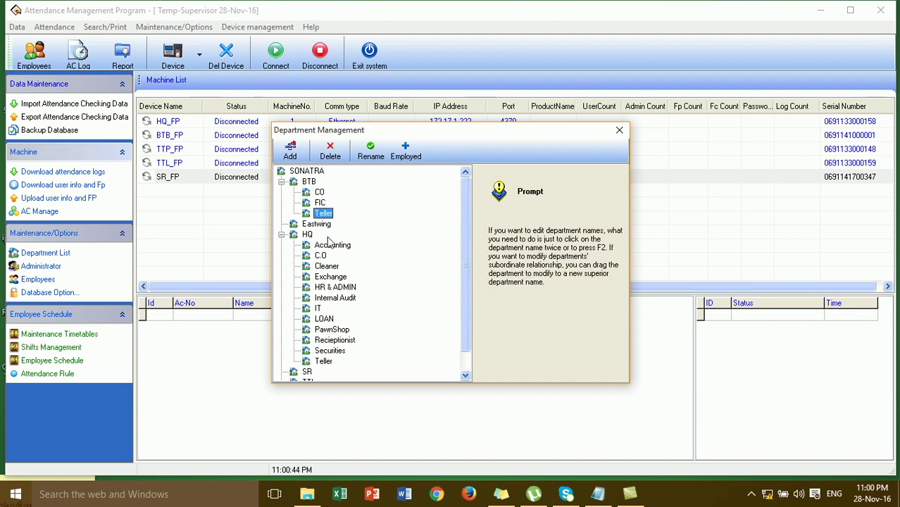
pyautogui.click(333, 246)
pyautogui.click(329, 267)
pyautogui.click(332, 277)
pyautogui.click(337, 299)
pyautogui.click(336, 320)
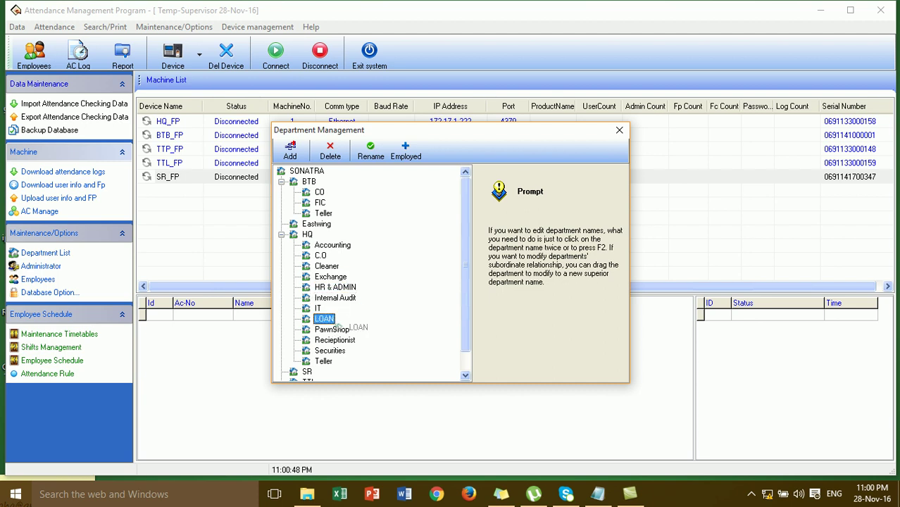
pyautogui.click(335, 342)
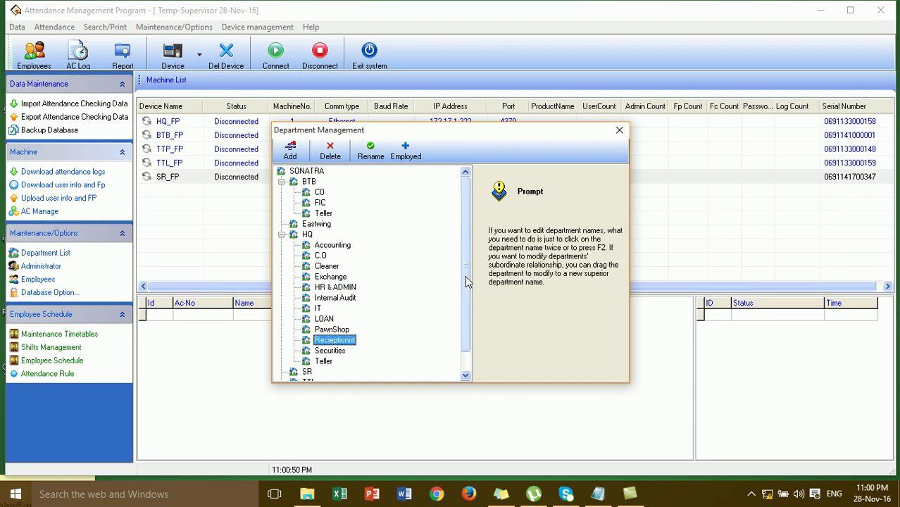
pyautogui.moveTo(466, 280); pyautogui.dragTo(472, 320)
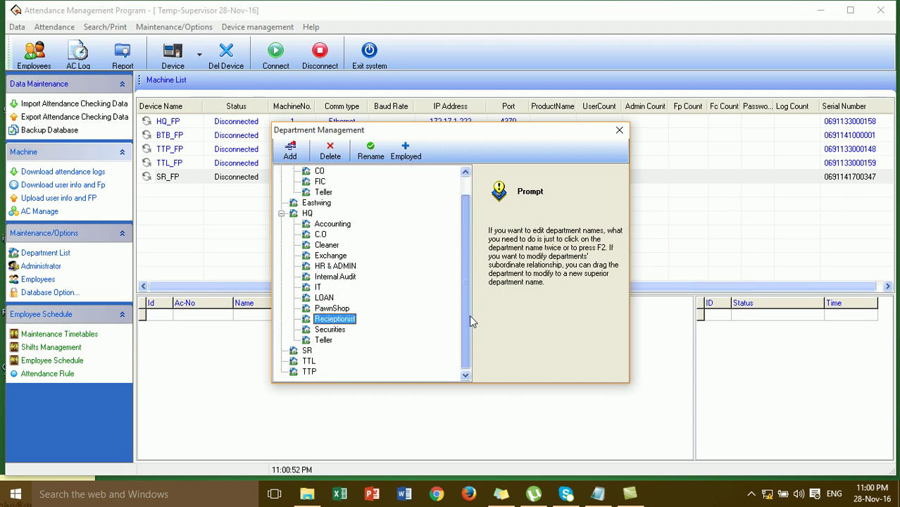
pyautogui.click(307, 350)
pyautogui.moveTo(314, 342); pyautogui.dragTo(393, 215)
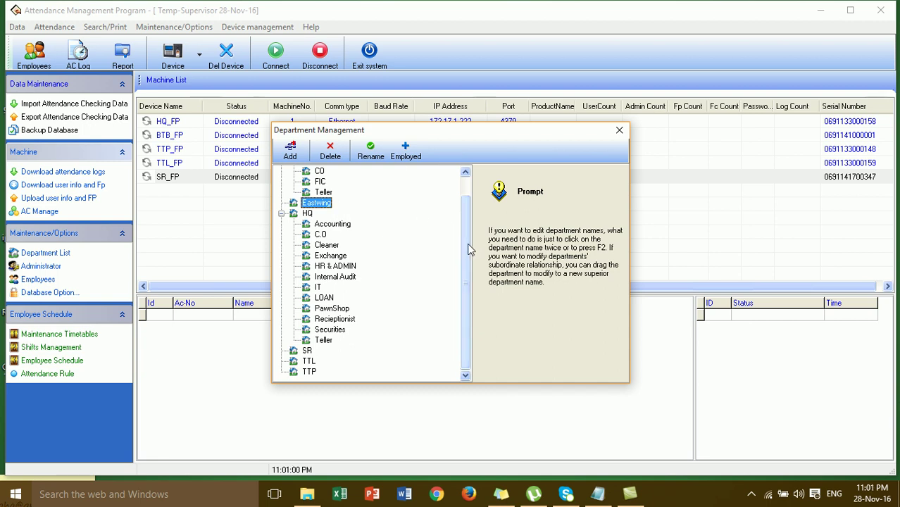
pyautogui.moveTo(468, 250)
pyautogui.mouseDown()
pyautogui.moveTo(467, 211)
pyautogui.moveTo(469, 264)
pyautogui.mouseUp()
pyautogui.click(618, 130)
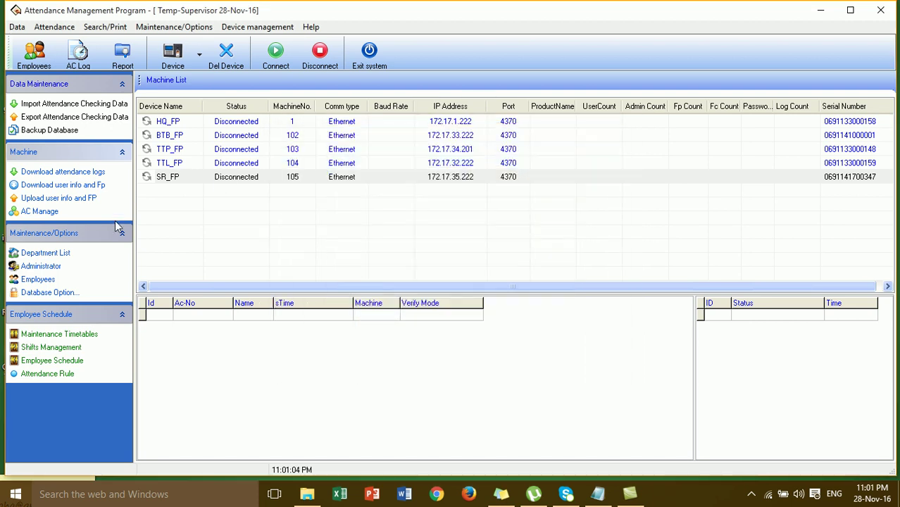
# Step: Open the employee list and examine the employees of the HQ departments from Accounting to Teller
pyautogui.click(39, 279)
pyautogui.click(215, 179)
pyautogui.click(230, 169)
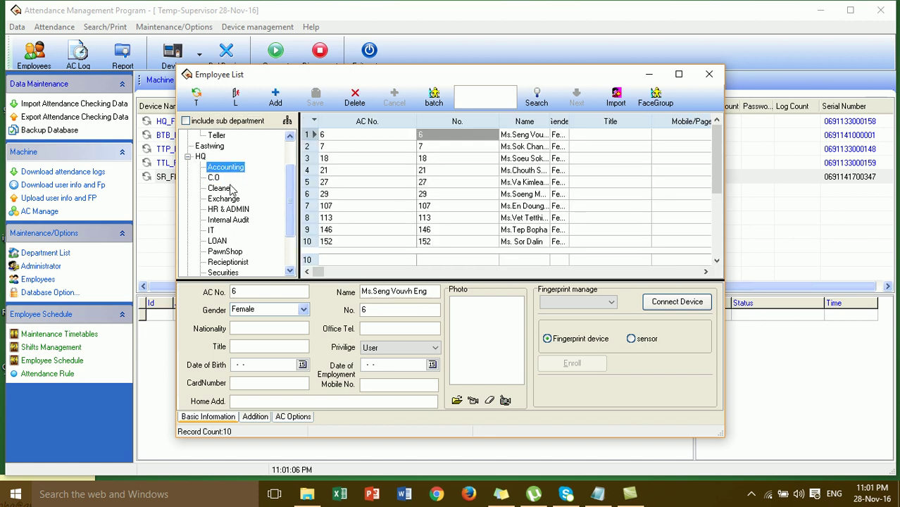
pyautogui.click(231, 189)
pyautogui.click(232, 199)
pyautogui.click(232, 220)
pyautogui.click(228, 252)
pyautogui.click(230, 262)
pyautogui.click(226, 272)
pyautogui.click(290, 269)
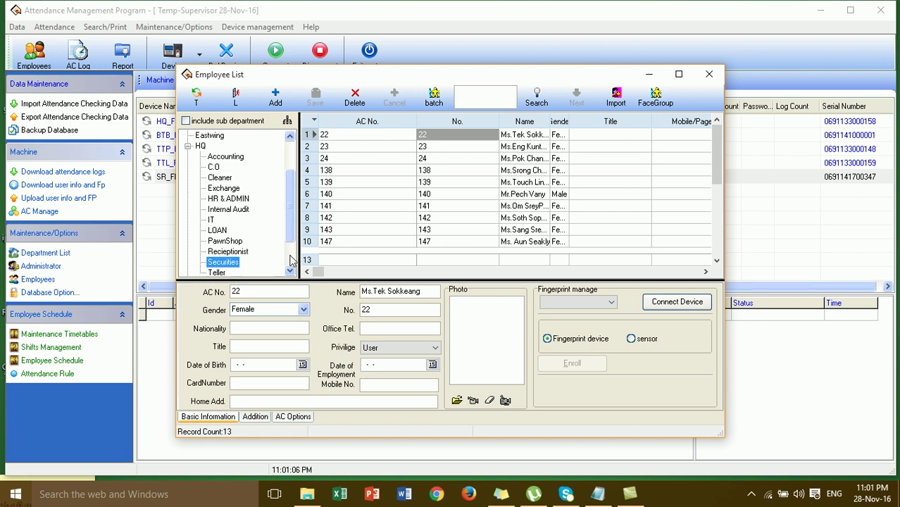
pyautogui.click(290, 262)
pyautogui.click(224, 232)
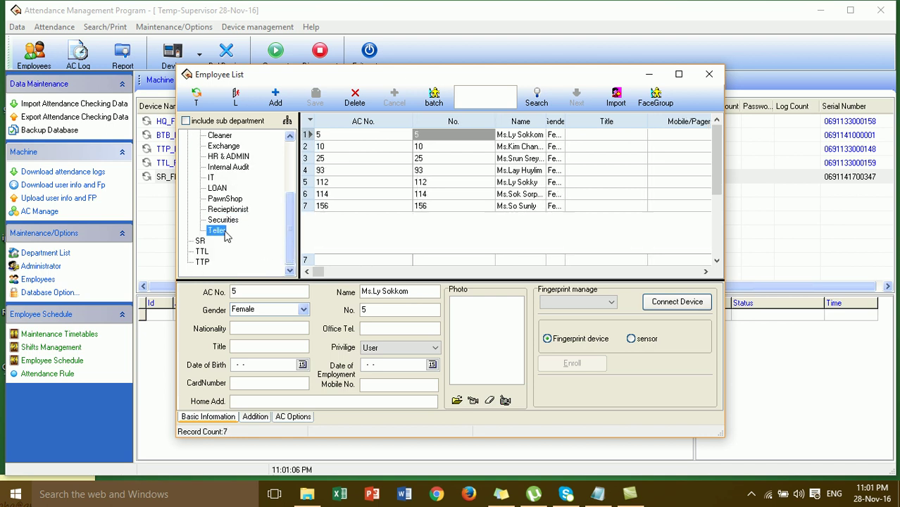
# Step: Examine the employees of SR, TTL and TTP, followed by HQ's Securities, PawnShop, HR & ADMIN and Accounting departments
pyautogui.click(201, 241)
pyautogui.click(202, 252)
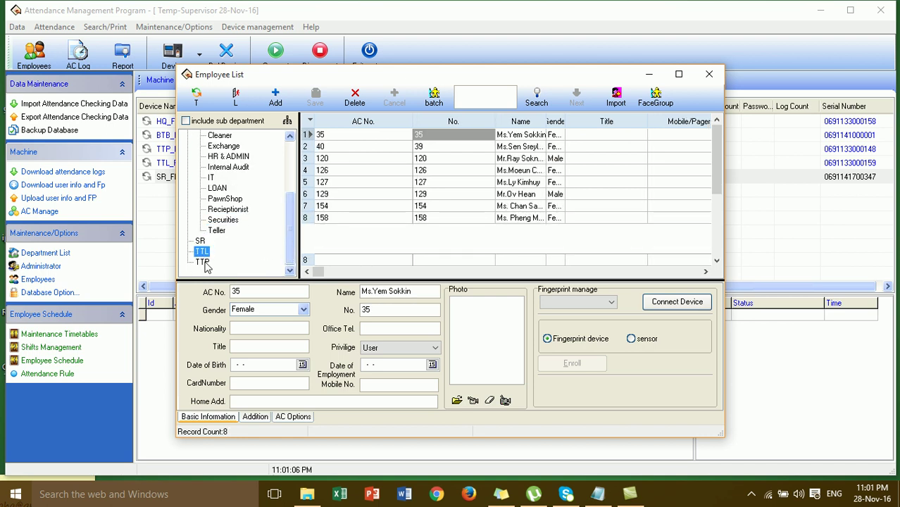
pyautogui.click(203, 263)
pyautogui.click(225, 221)
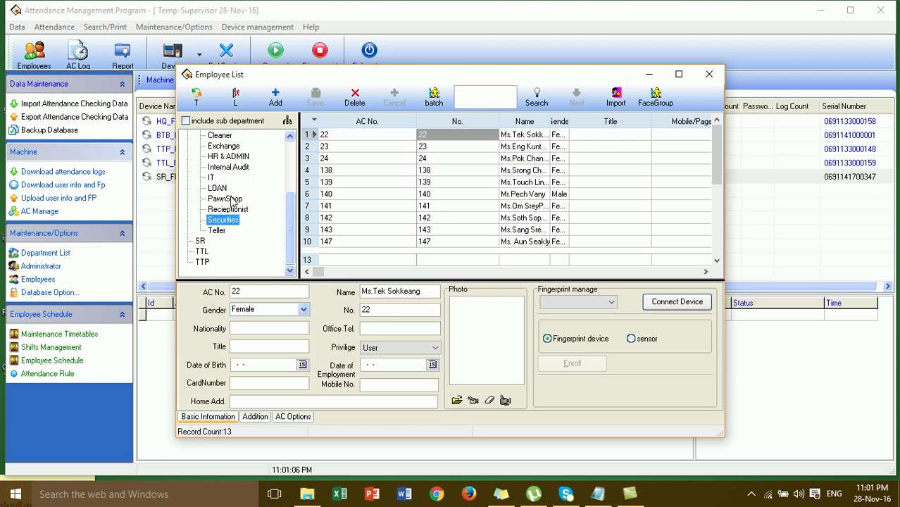
pyautogui.click(227, 199)
pyautogui.click(228, 157)
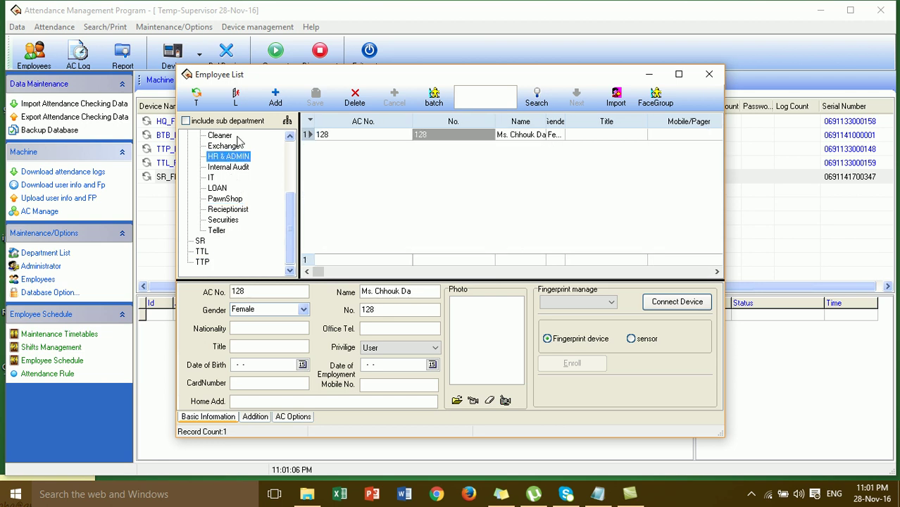
pyautogui.scroll(3, 290, 166)
pyautogui.click(228, 210)
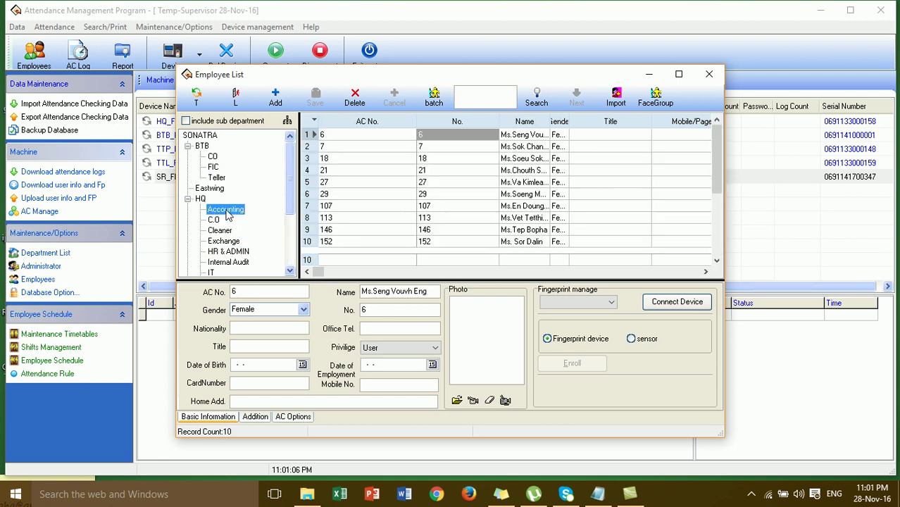
# Step: Examine the employees of BTB's CO, FIC and Teller departments and HQ's Accounting, and close the employee list
pyautogui.click(216, 178)
pyautogui.click(212, 157)
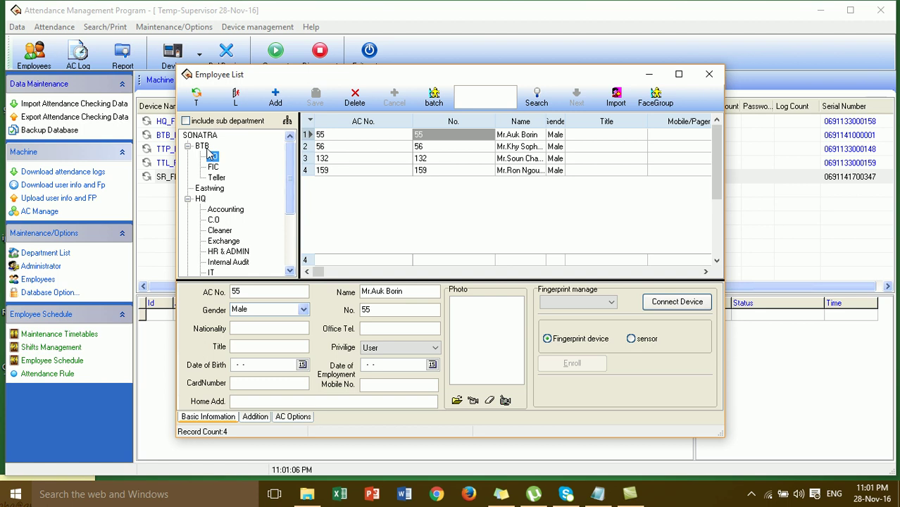
pyautogui.click(205, 148)
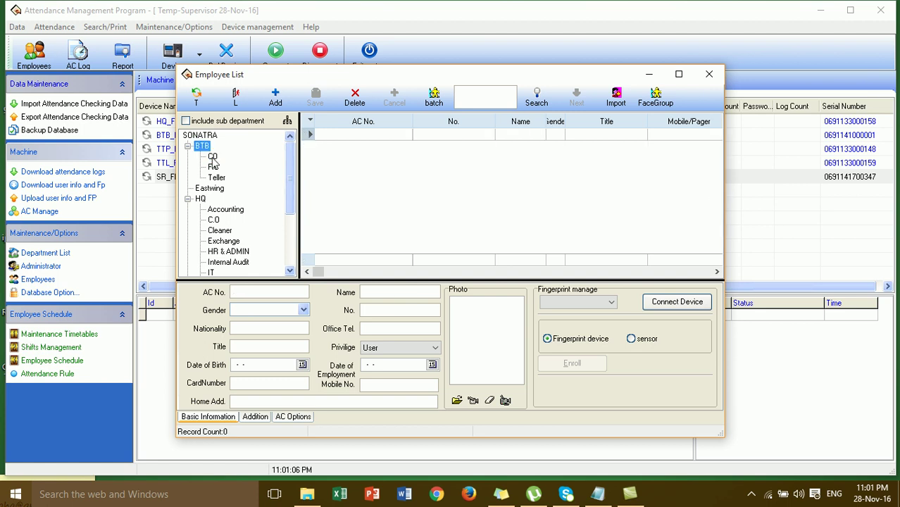
pyautogui.click(213, 158)
pyautogui.click(213, 166)
pyautogui.click(213, 158)
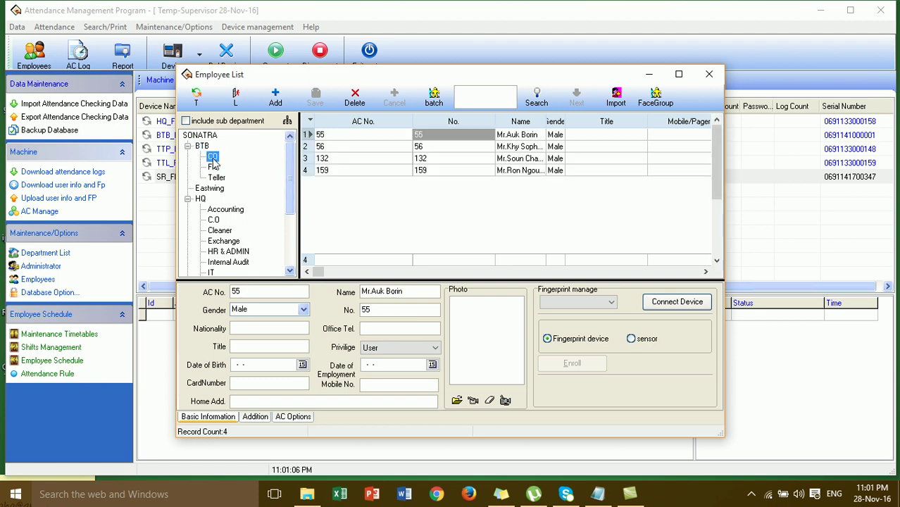
pyautogui.click(213, 167)
pyautogui.click(216, 178)
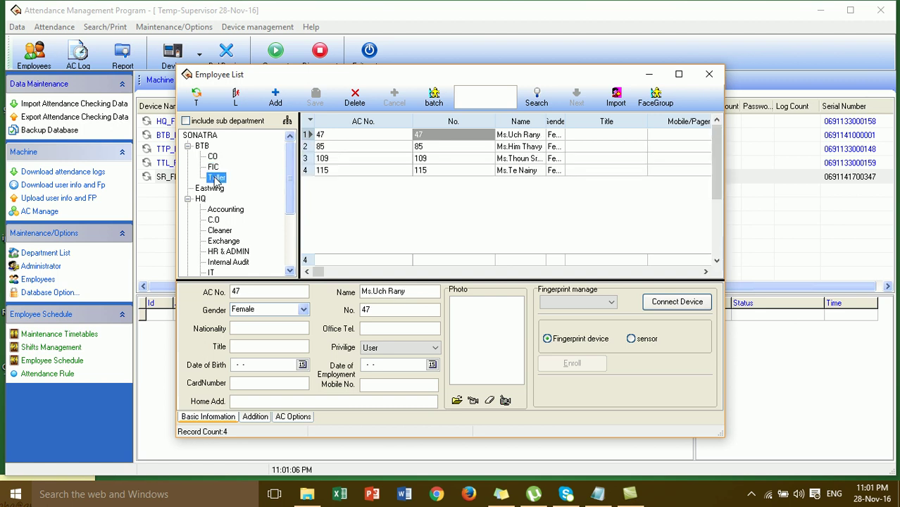
pyautogui.click(225, 210)
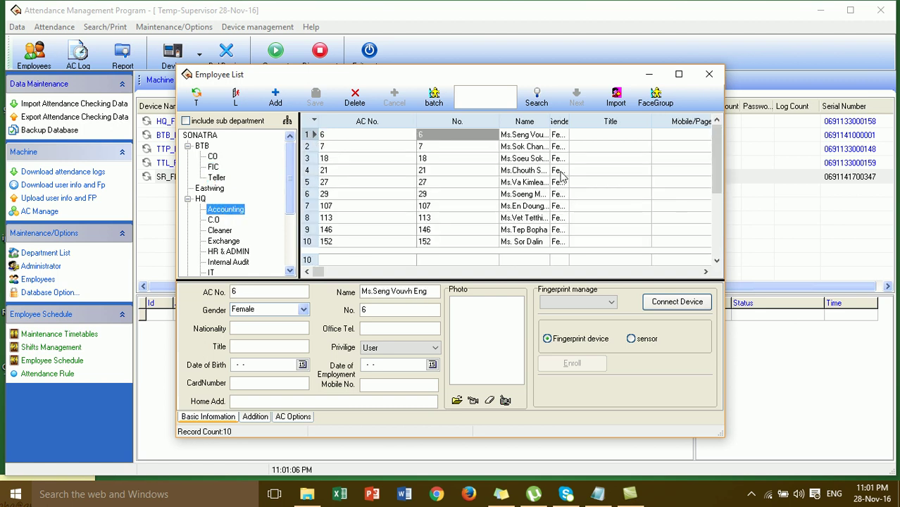
pyautogui.click(709, 75)
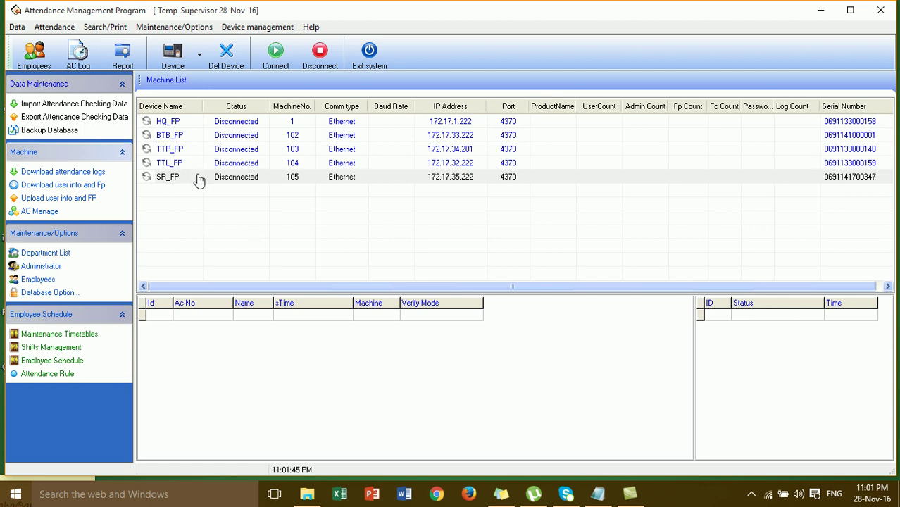
# Step: Browse for the database file from the database options and copy Att_DB_SM_update(21-09-2016).mdb from the Att folder
pyautogui.click(62, 298)
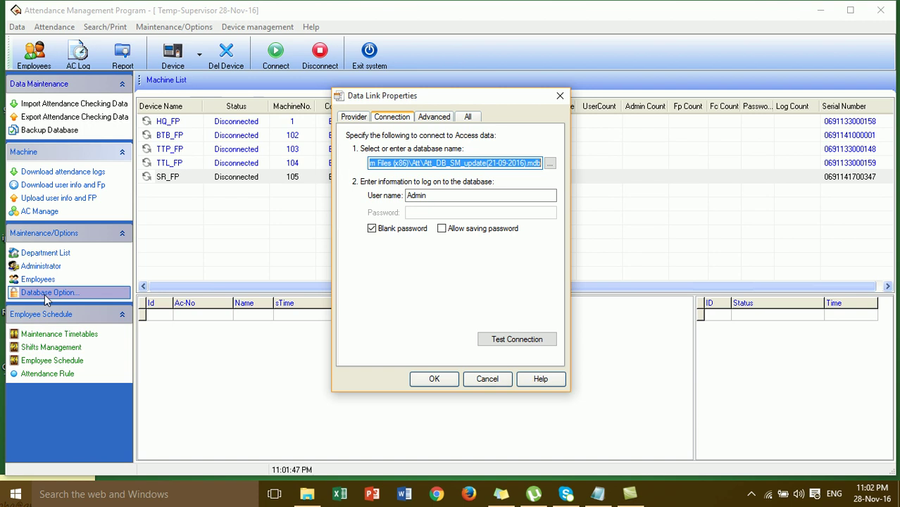
pyautogui.click(519, 162)
pyautogui.click(550, 163)
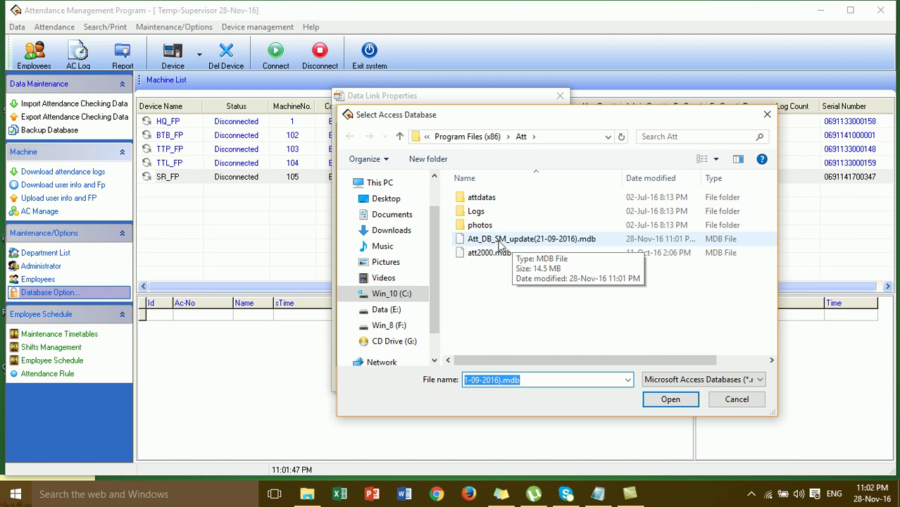
pyautogui.click(522, 243)
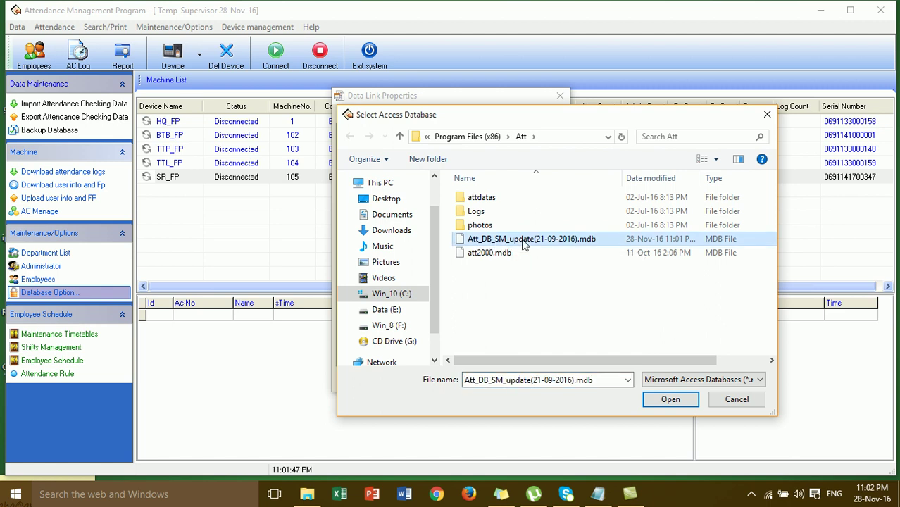
pyautogui.rightClick(523, 243)
pyautogui.click(574, 402)
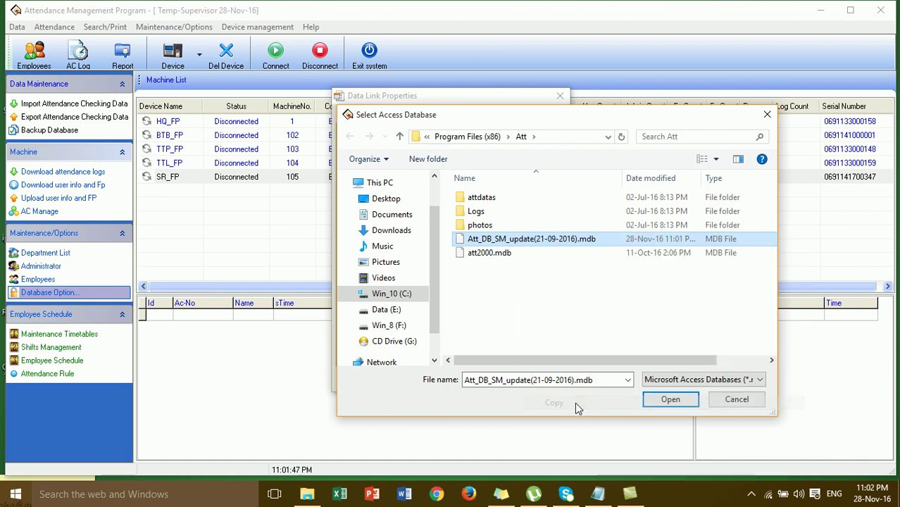
# Step: Paste the copied database onto the Desktop, replacing the existing file, and close the database connection settings
pyautogui.click(387, 199)
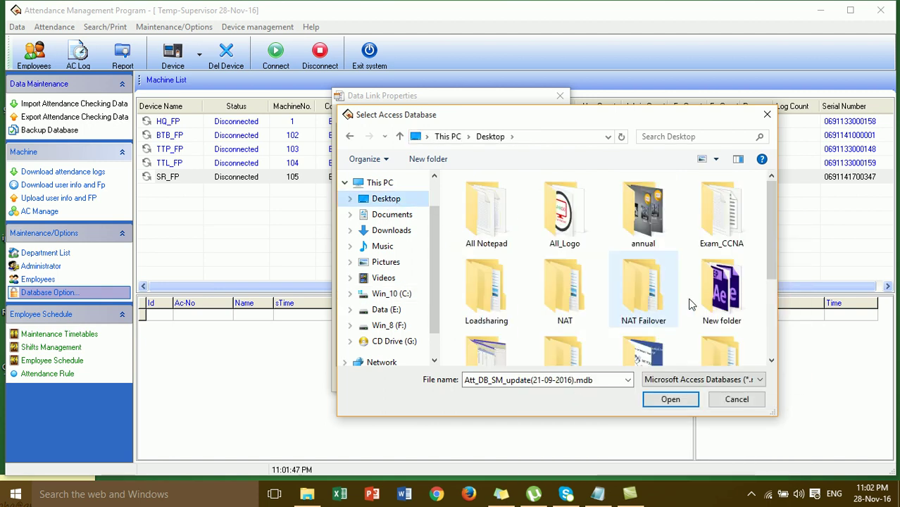
pyautogui.rightClick(762, 209)
pyautogui.click(789, 280)
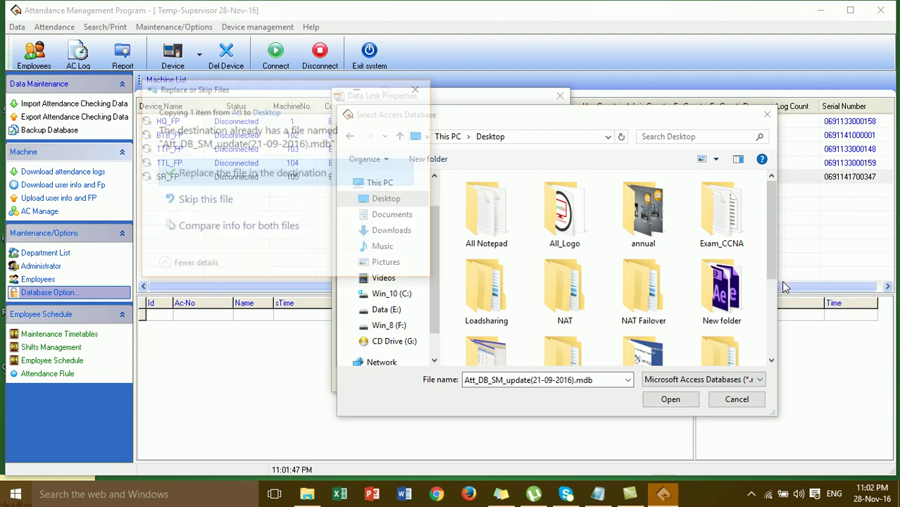
pyautogui.click(346, 173)
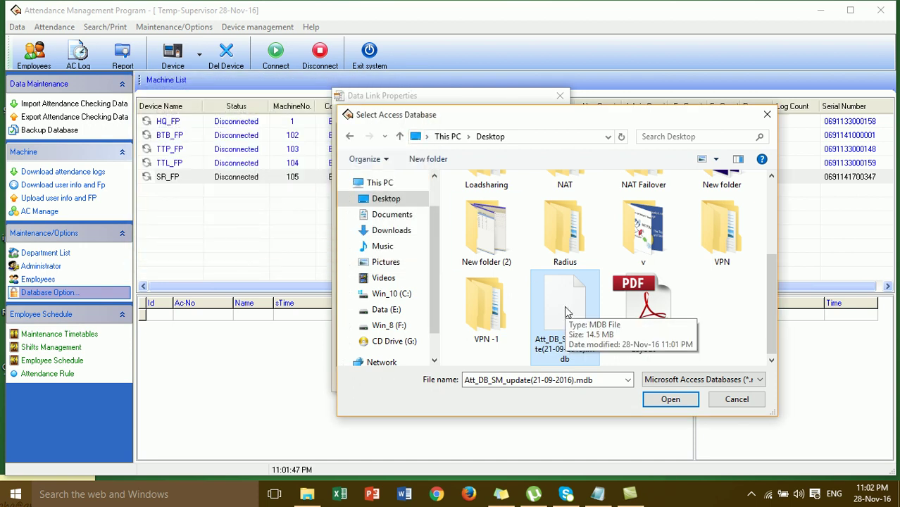
pyautogui.click(720, 399)
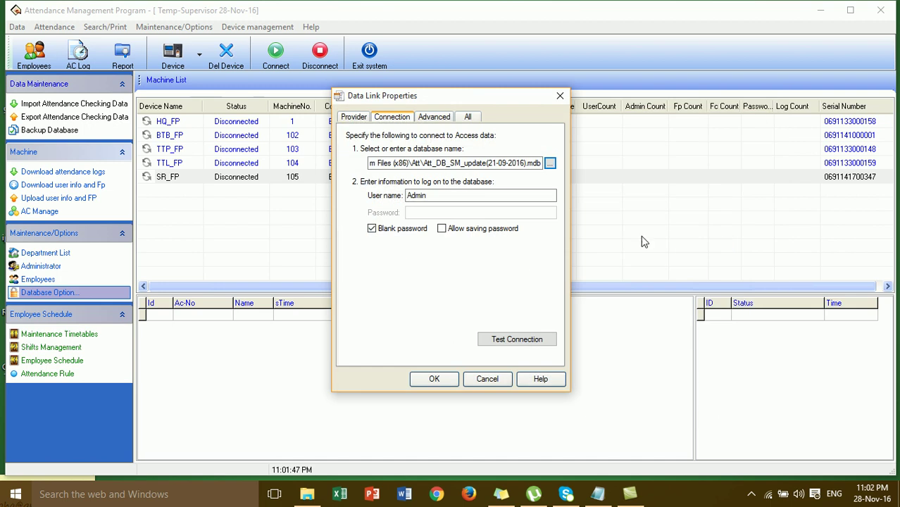
pyautogui.click(559, 95)
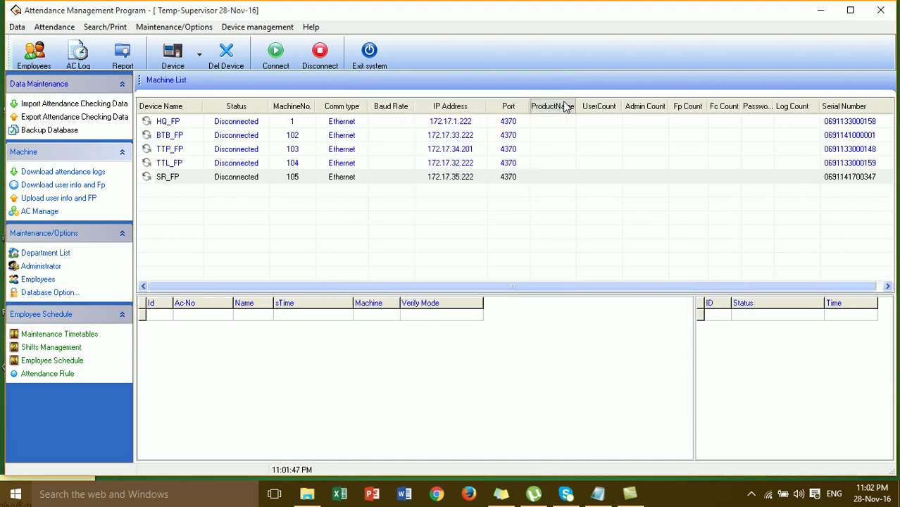
# Step: Delete the BTB_FP and TTP_FP fingerprint devices from the machine list
pyautogui.click(252, 137)
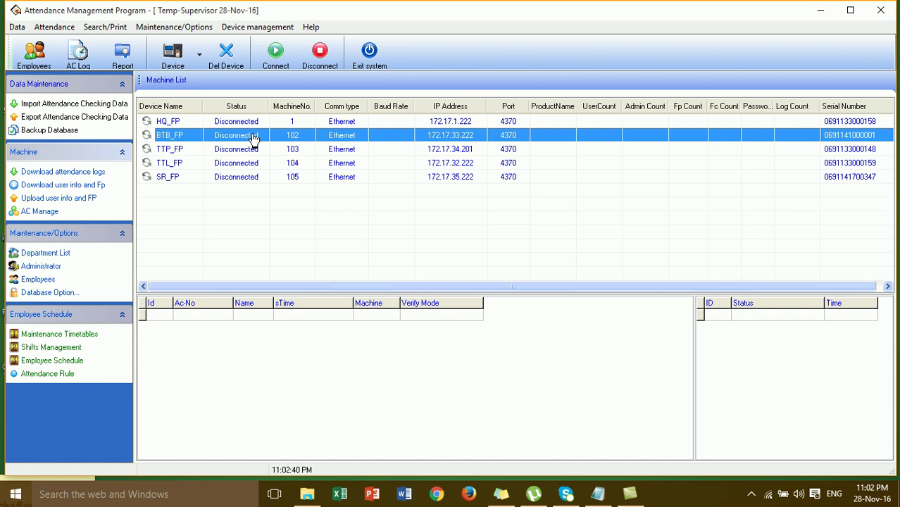
pyautogui.click(226, 56)
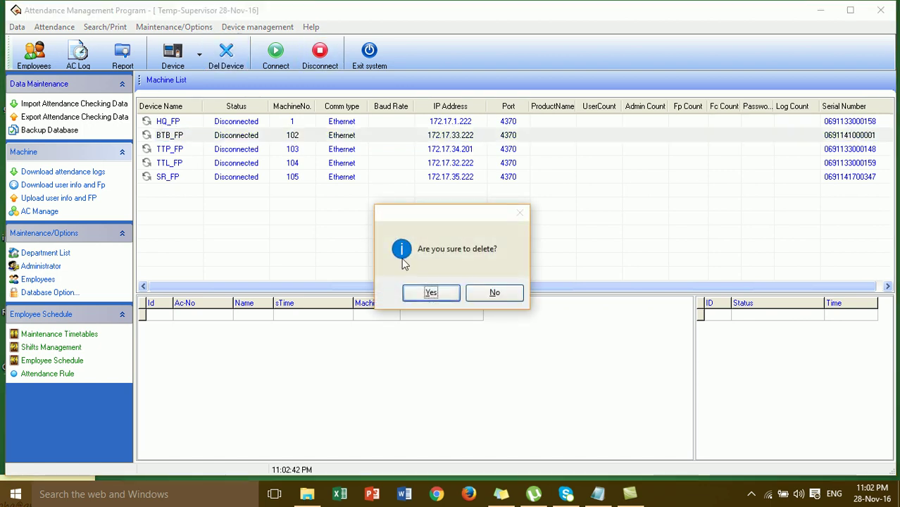
pyautogui.click(426, 292)
pyautogui.click(224, 139)
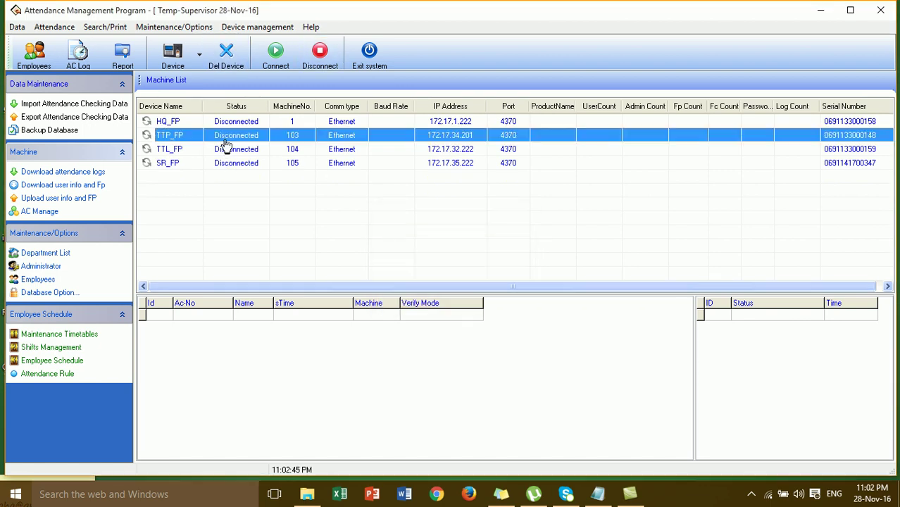
pyautogui.click(224, 58)
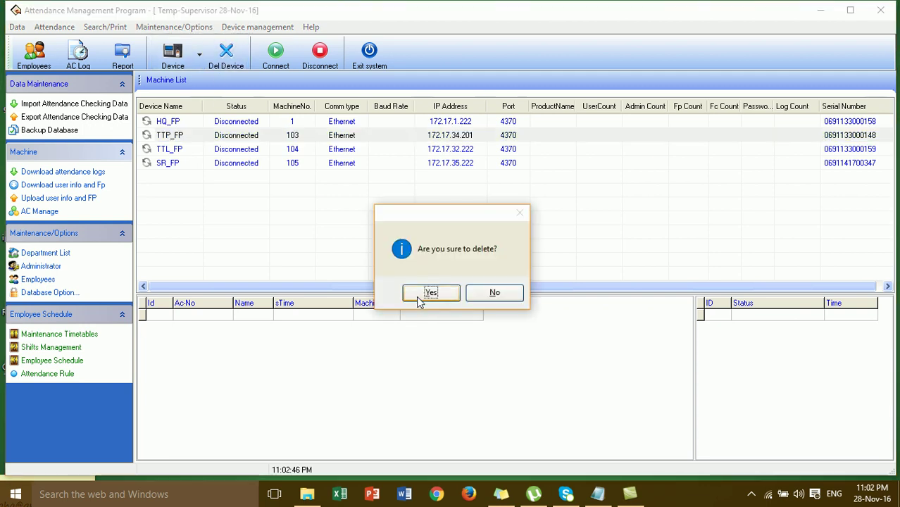
pyautogui.click(415, 298)
# Step: Delete the SR_FP, TTL_FP and HQ_FP devices from the machine list
pyautogui.click(197, 153)
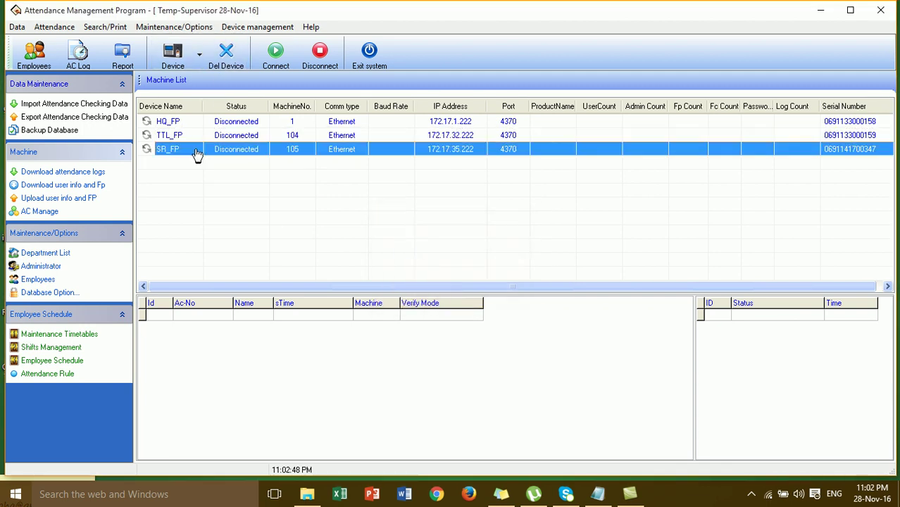
pyautogui.click(234, 63)
pyautogui.click(428, 291)
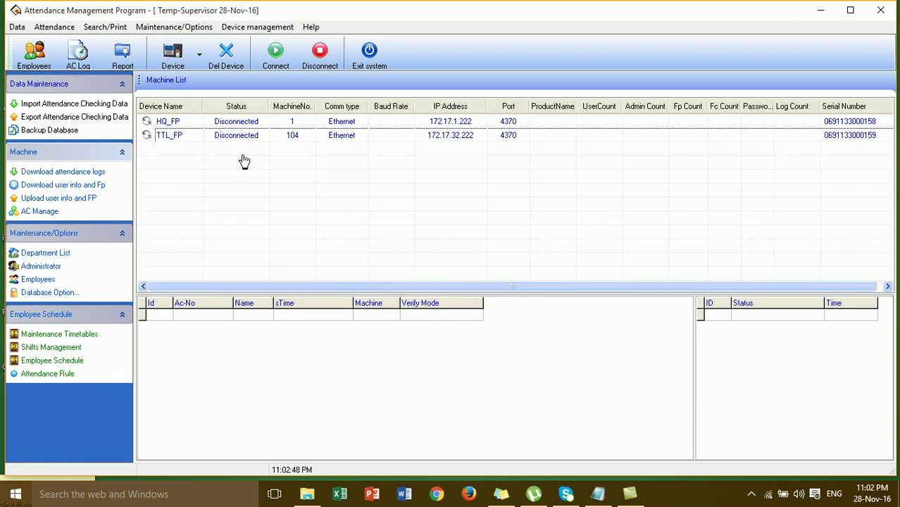
pyautogui.click(247, 141)
pyautogui.click(226, 53)
pyautogui.click(428, 294)
pyautogui.click(229, 124)
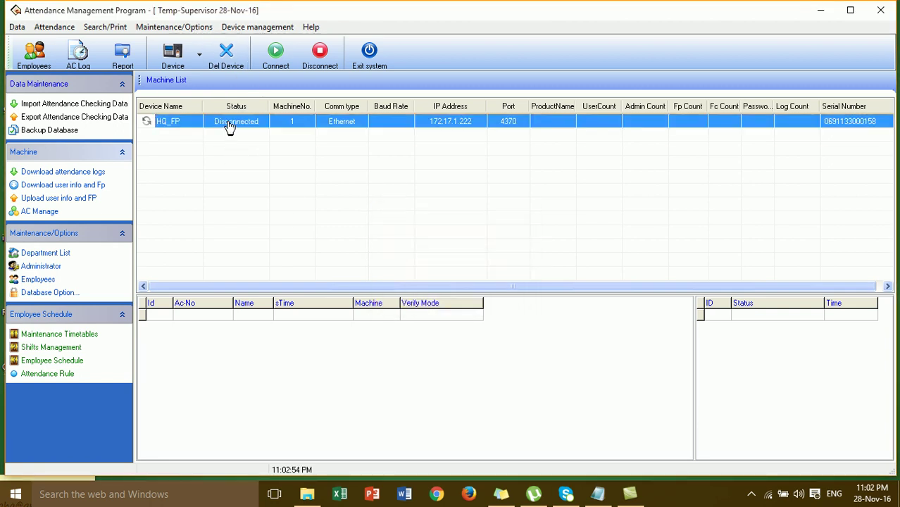
pyautogui.click(226, 53)
pyautogui.click(429, 293)
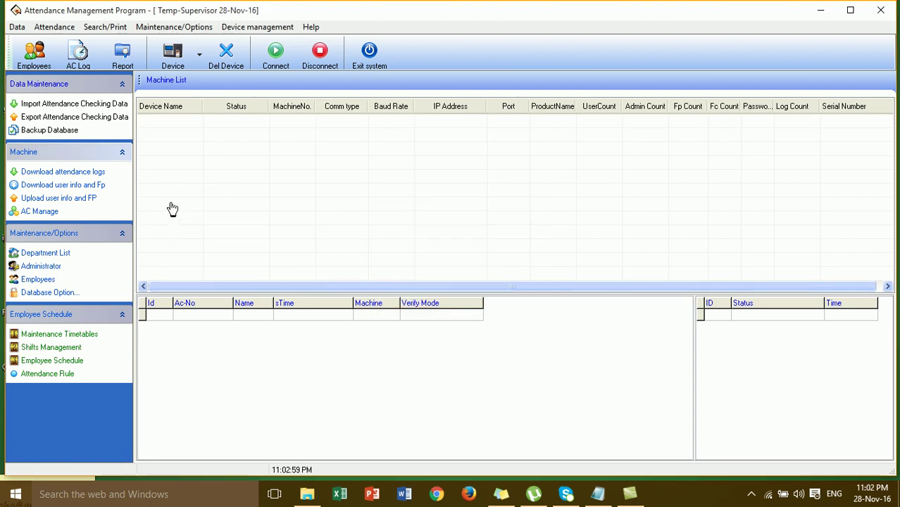
# Step: Open the department list and delete HQ's C.O sub-department
pyautogui.click(61, 255)
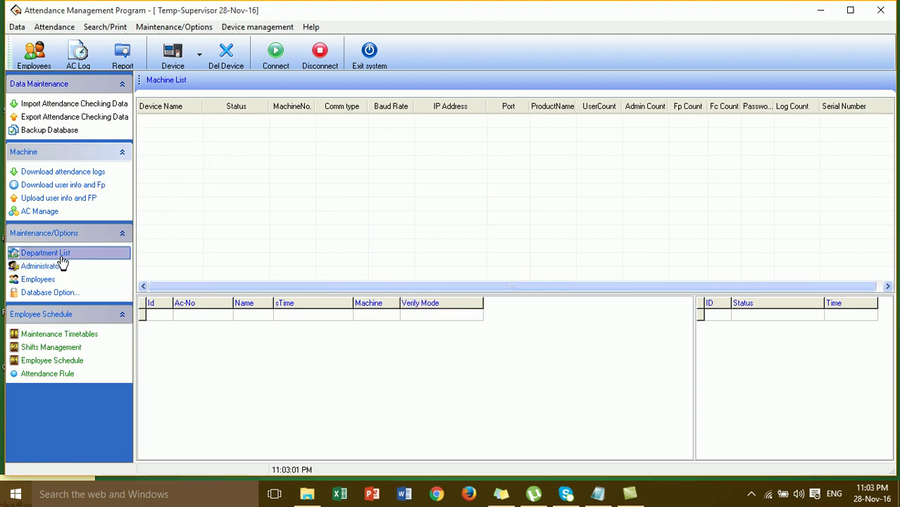
pyautogui.click(321, 257)
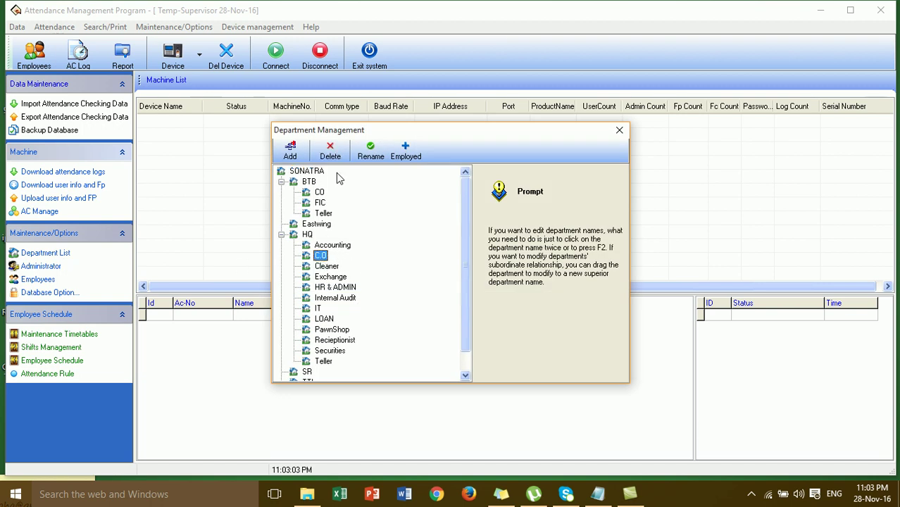
pyautogui.click(330, 151)
pyautogui.click(415, 289)
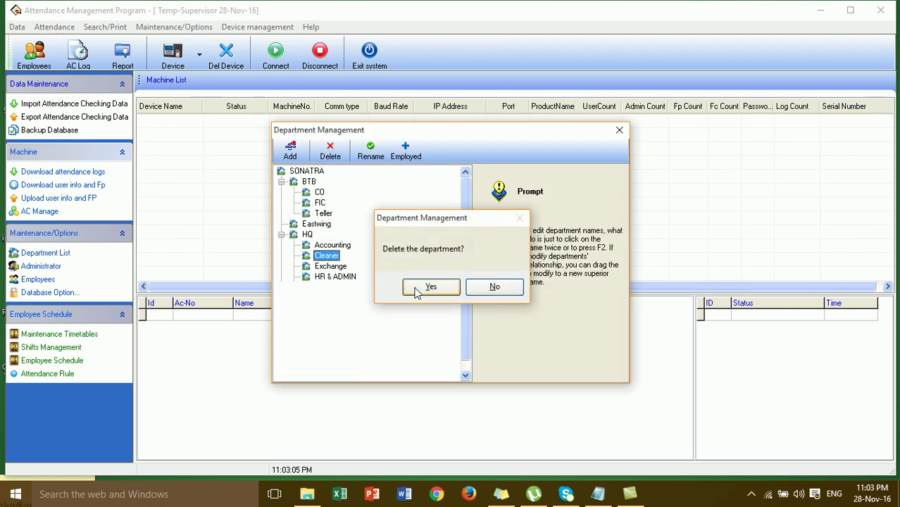
# Step: Delete the CO, FIC and Teller sub-departments of BTB
pyautogui.click(318, 193)
pyautogui.click(330, 151)
pyautogui.click(431, 288)
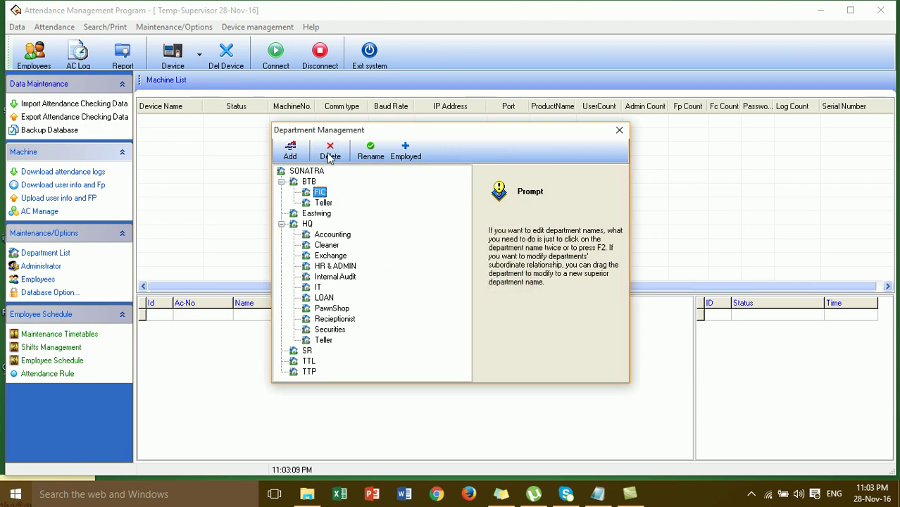
pyautogui.click(330, 149)
pyautogui.click(431, 286)
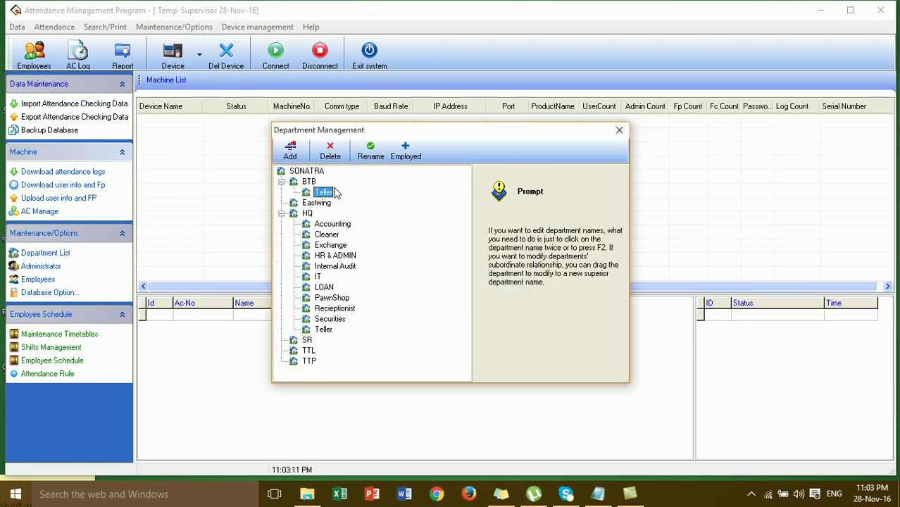
pyautogui.click(329, 151)
pyautogui.click(409, 290)
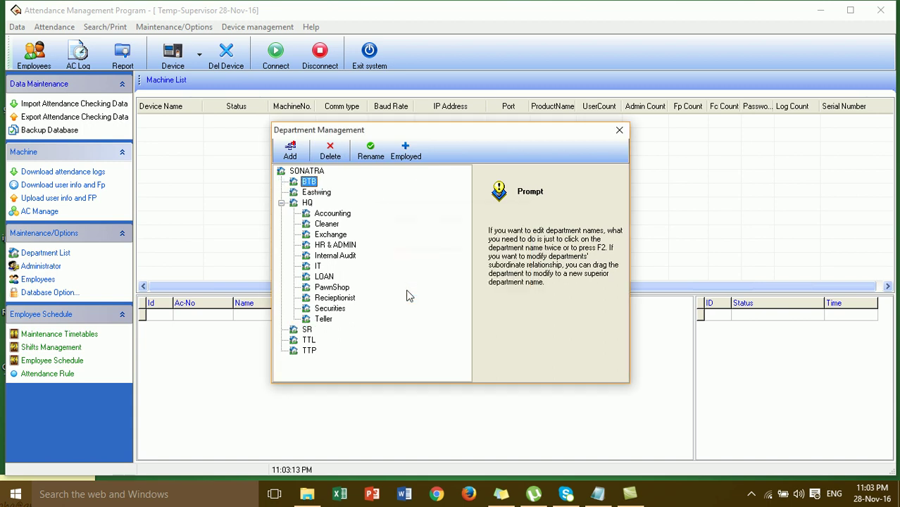
# Step: Delete the Eastwing department and the Accounting and Internal Audit sub-departments of HQ
pyautogui.click(326, 196)
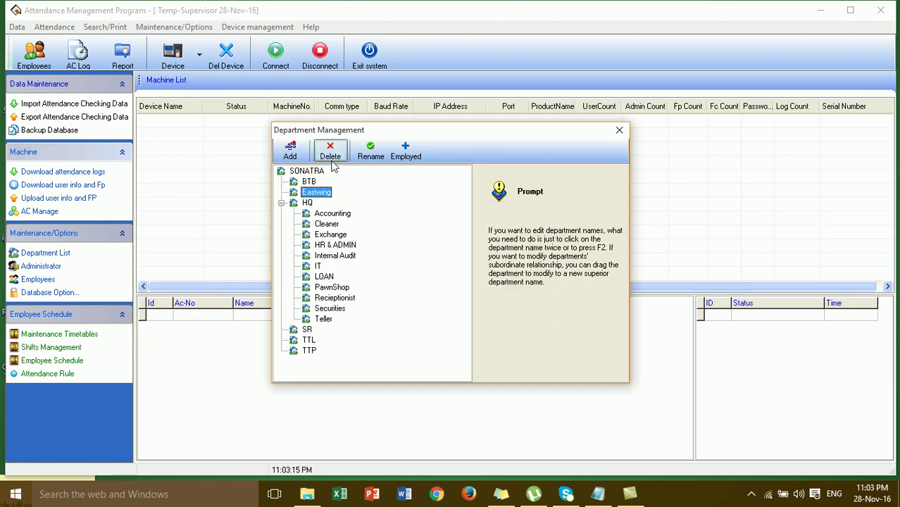
pyautogui.click(330, 151)
pyautogui.click(437, 287)
pyautogui.click(328, 203)
pyautogui.click(330, 150)
pyautogui.click(429, 286)
pyautogui.click(329, 235)
pyautogui.click(330, 151)
pyautogui.click(418, 289)
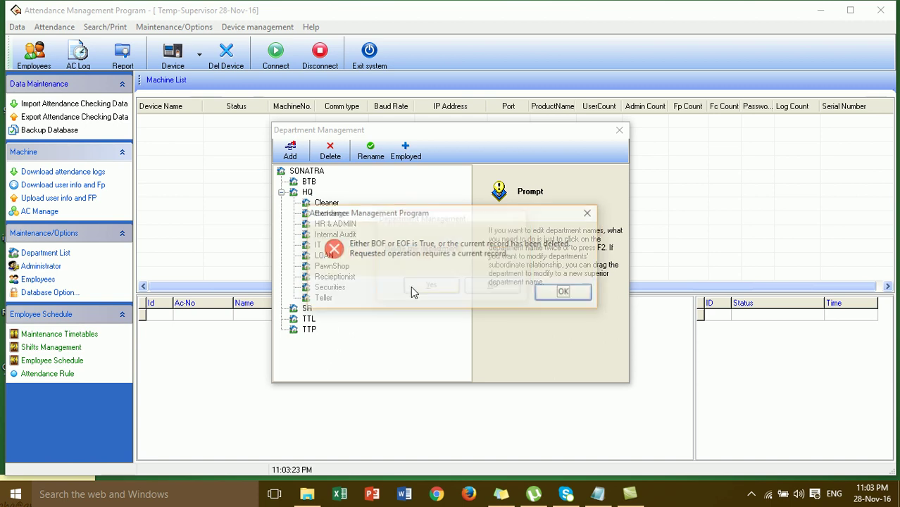
pyautogui.click(548, 292)
# Step: Delete HQ's Teller sub-department and close the department list
pyautogui.click(323, 298)
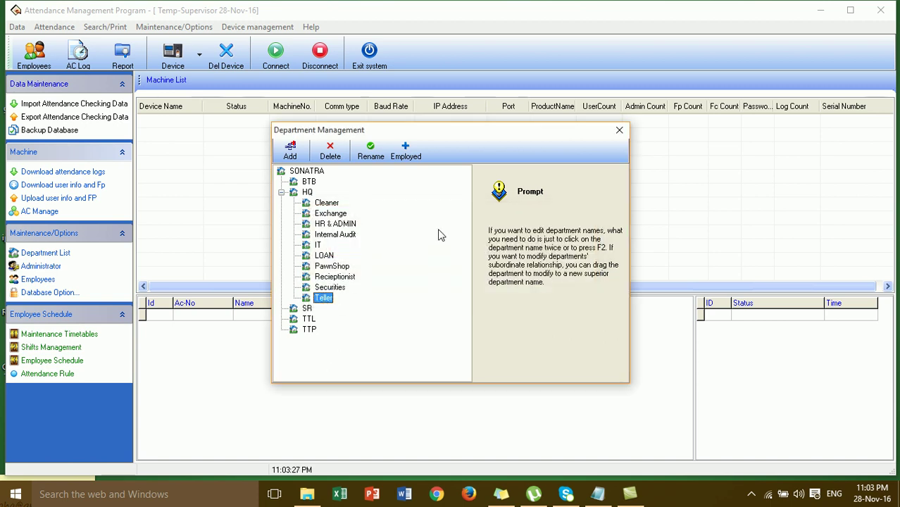
pyautogui.click(337, 153)
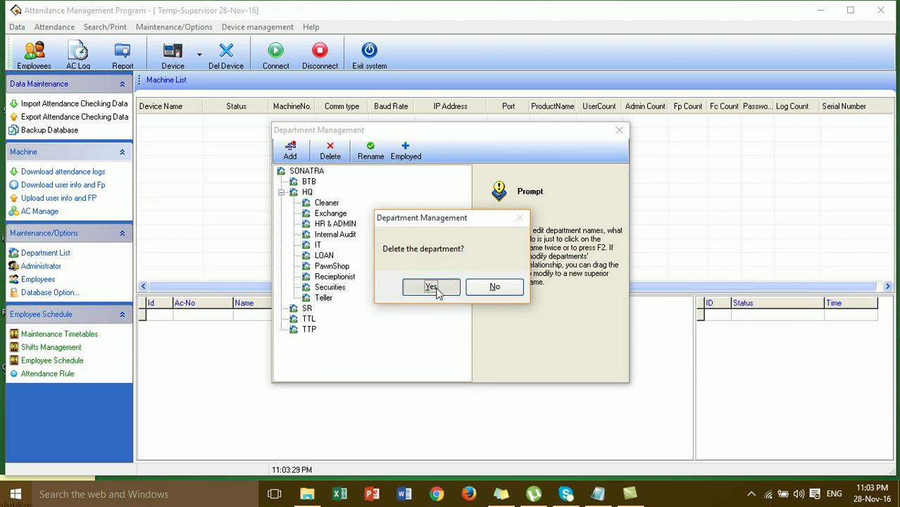
pyautogui.click(438, 291)
pyautogui.click(619, 129)
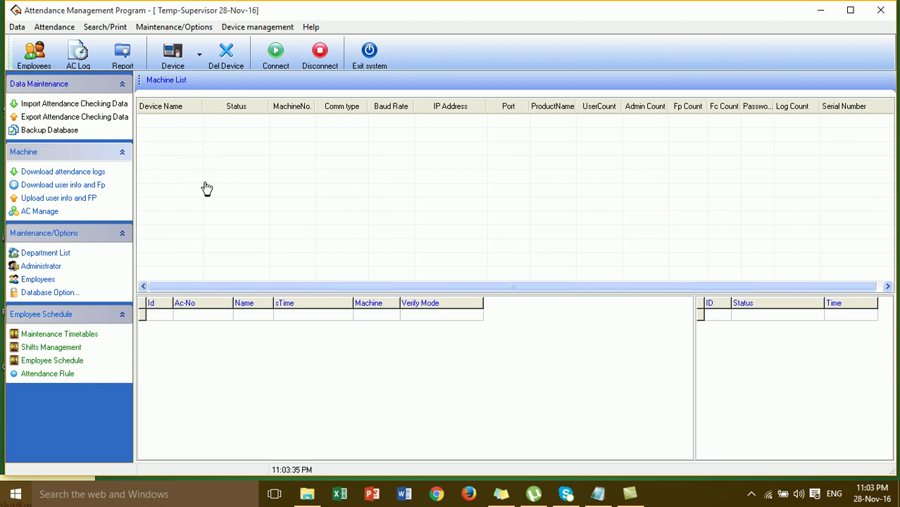
# Step: Check the department tree in the employee list and the current database file in the database options, leaving both unchanged
pyautogui.click(44, 279)
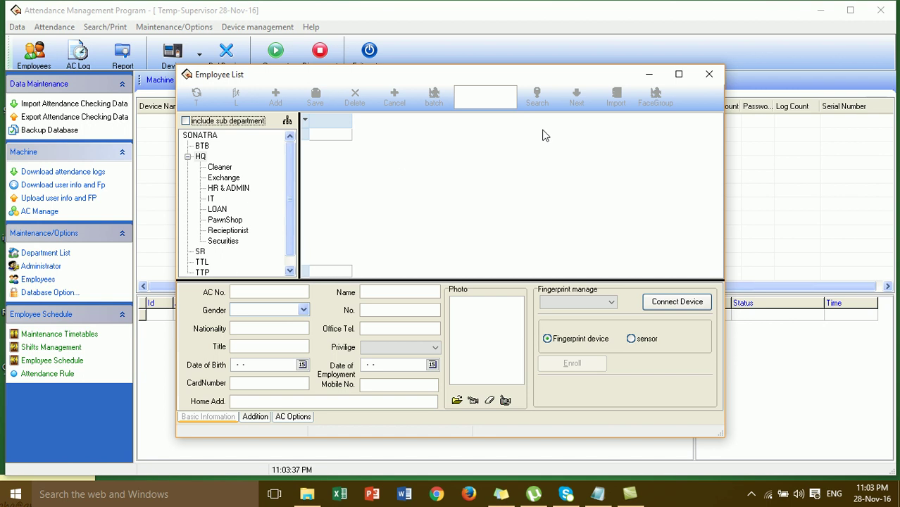
pyautogui.click(708, 74)
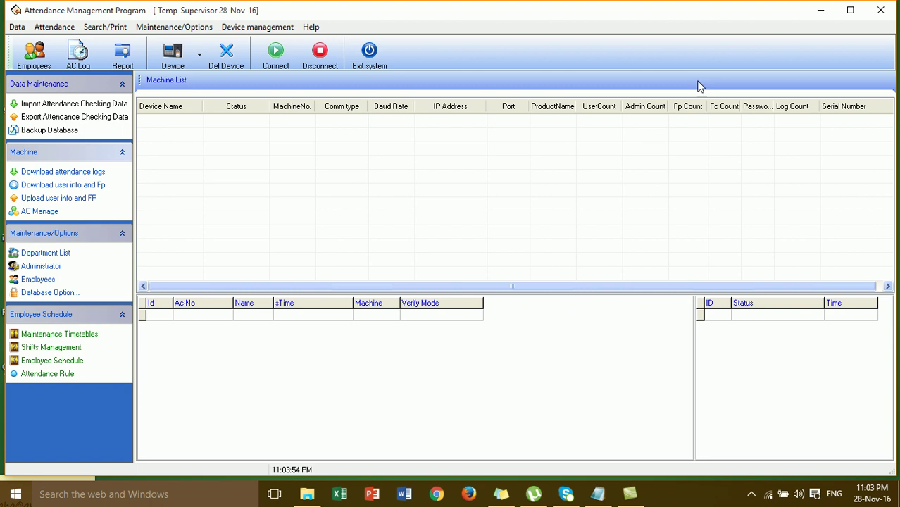
pyautogui.click(66, 292)
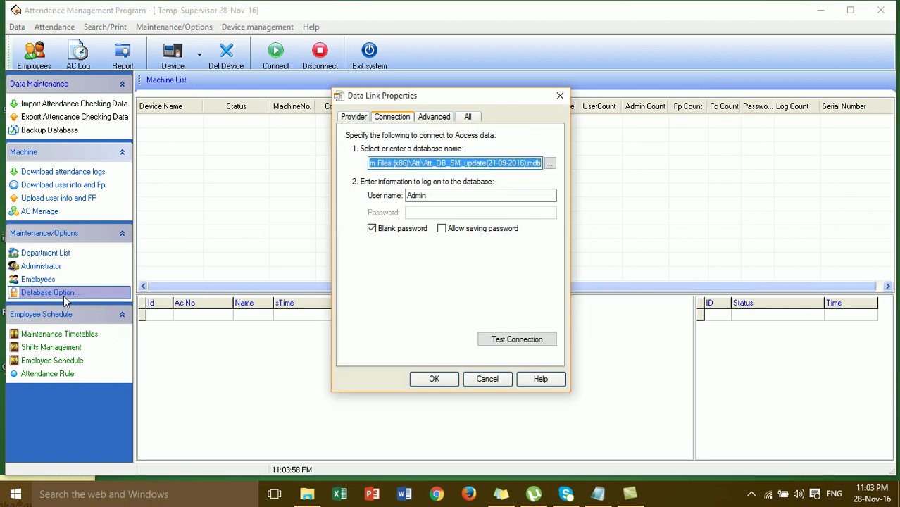
pyautogui.click(550, 165)
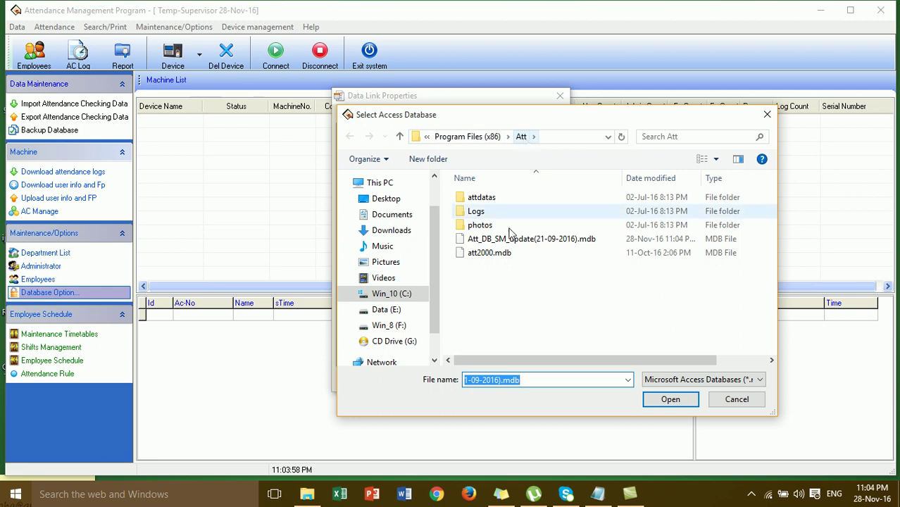
pyautogui.click(739, 398)
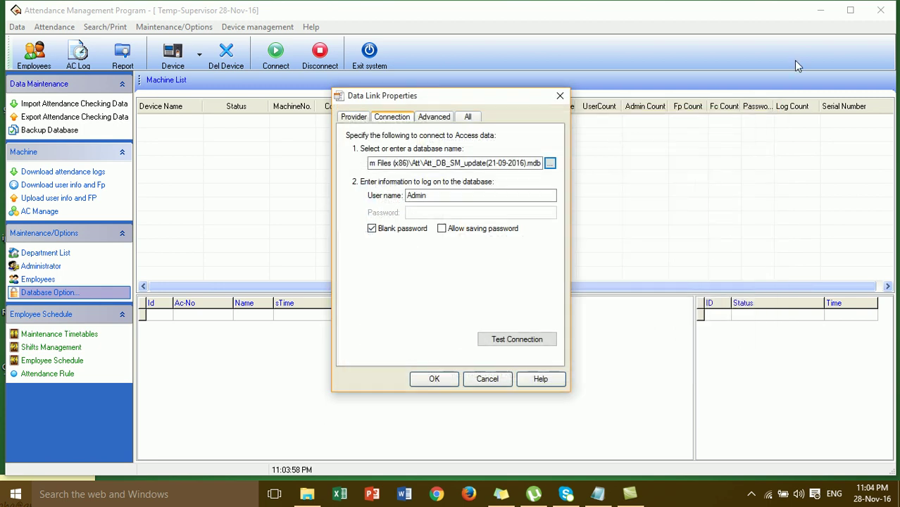
pyautogui.click(560, 96)
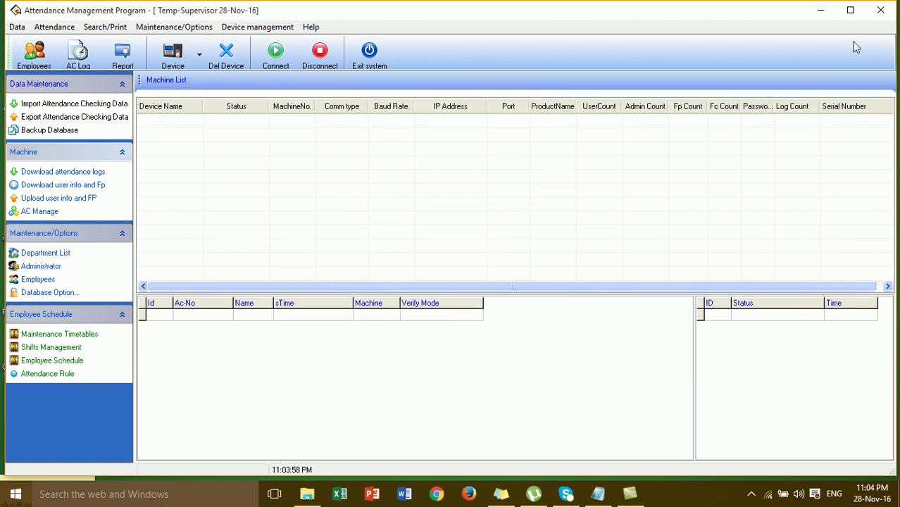
# Step: Copy the backup file Att_DB_SM_update(21-09-2016).mdb from the Desktop
pyautogui.click(821, 12)
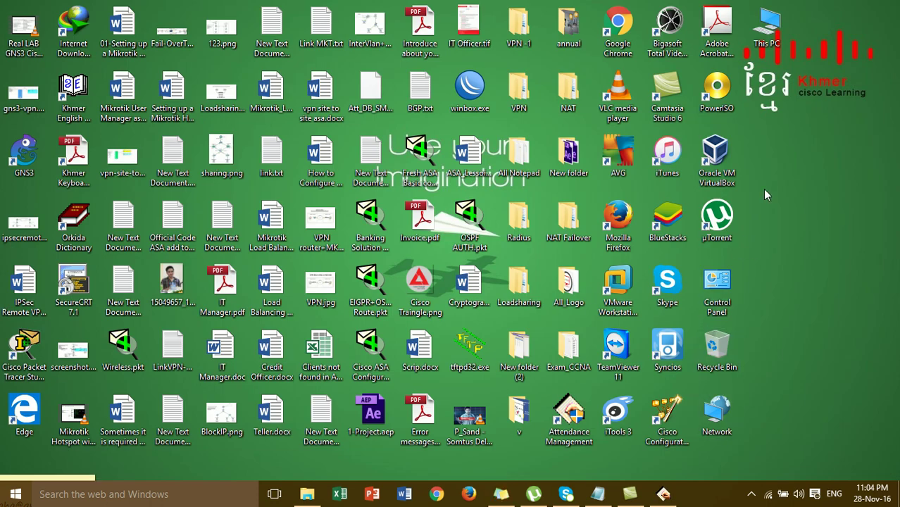
pyautogui.click(377, 112)
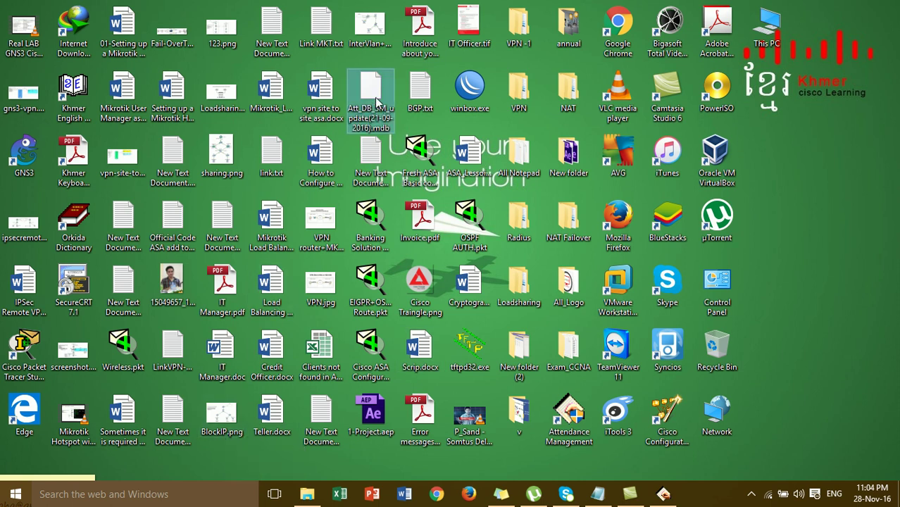
pyautogui.rightClick(374, 93)
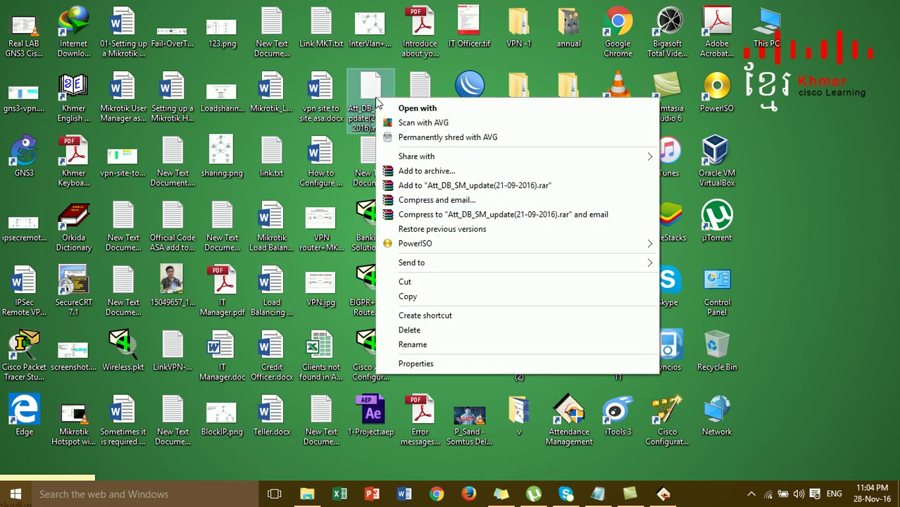
pyautogui.click(419, 298)
# Step: Back in Attendance Management, paste the backup into the Att folder through the database options, replacing the existing file, and connect to it
pyautogui.doubleClick(570, 419)
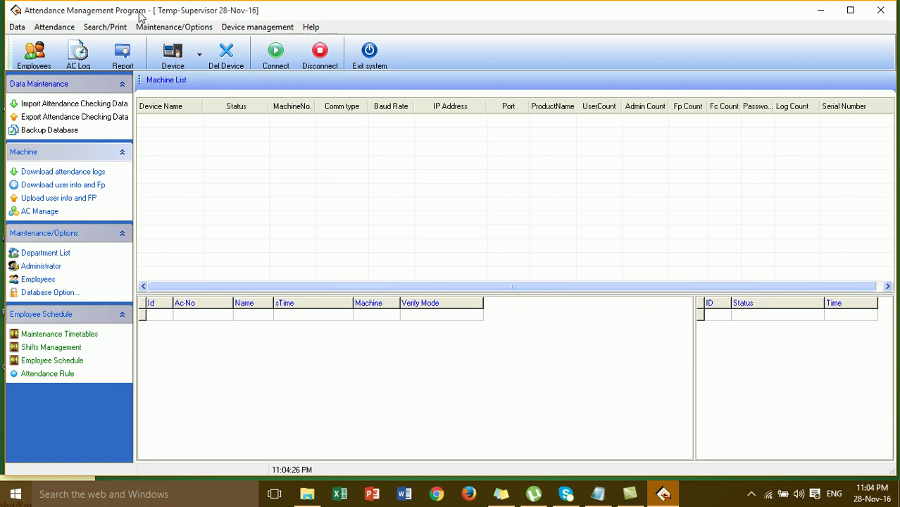
pyautogui.click(50, 293)
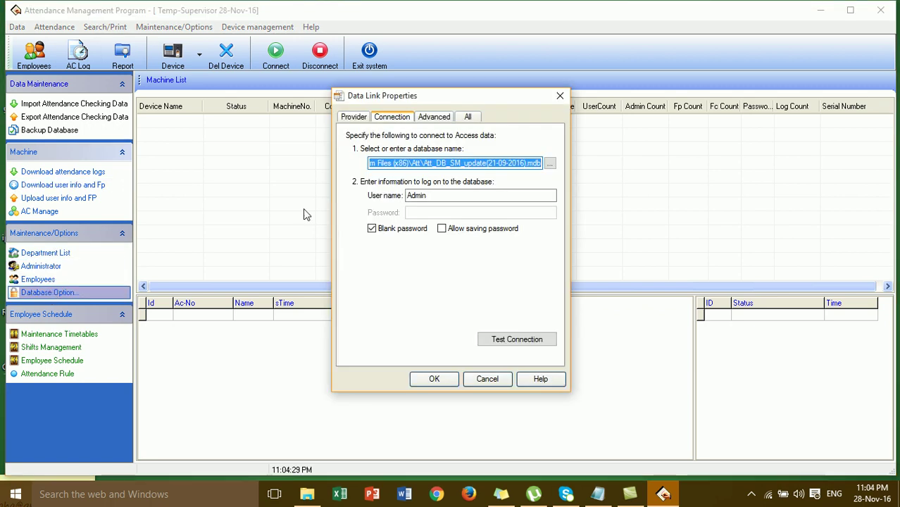
pyautogui.click(549, 163)
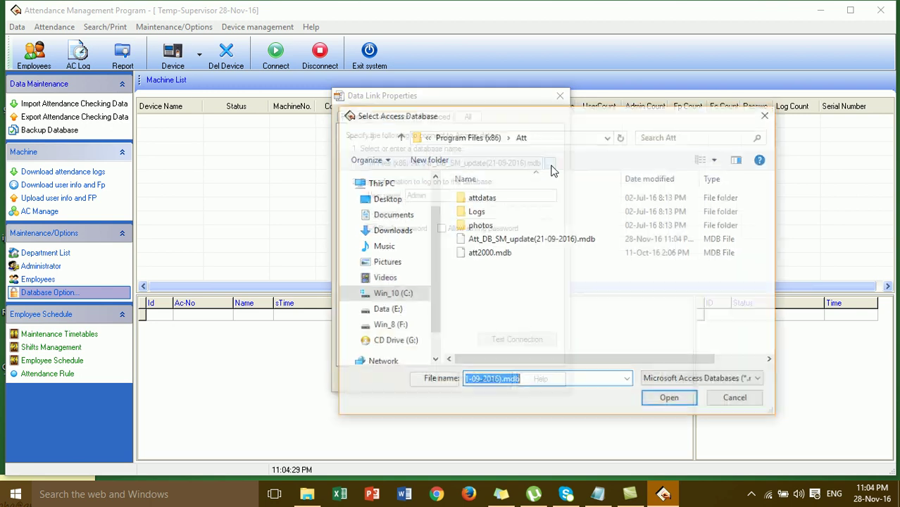
pyautogui.rightClick(554, 297)
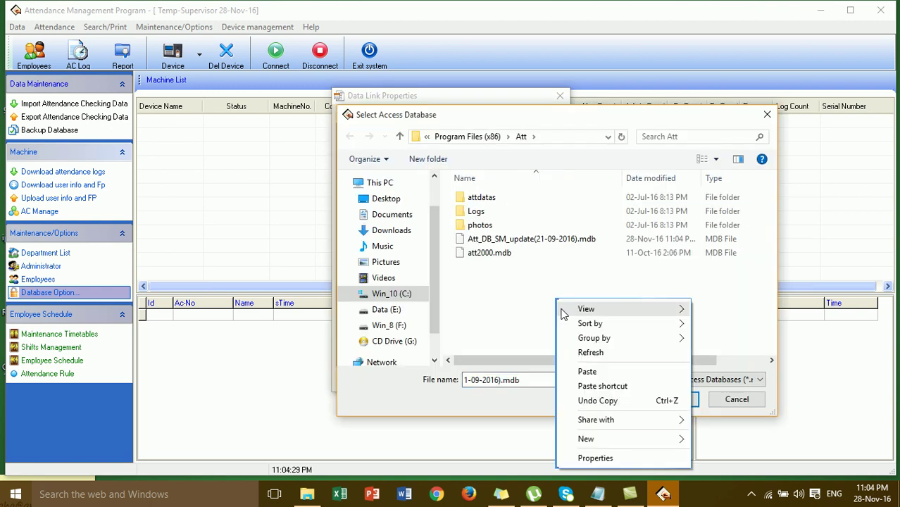
pyautogui.click(587, 372)
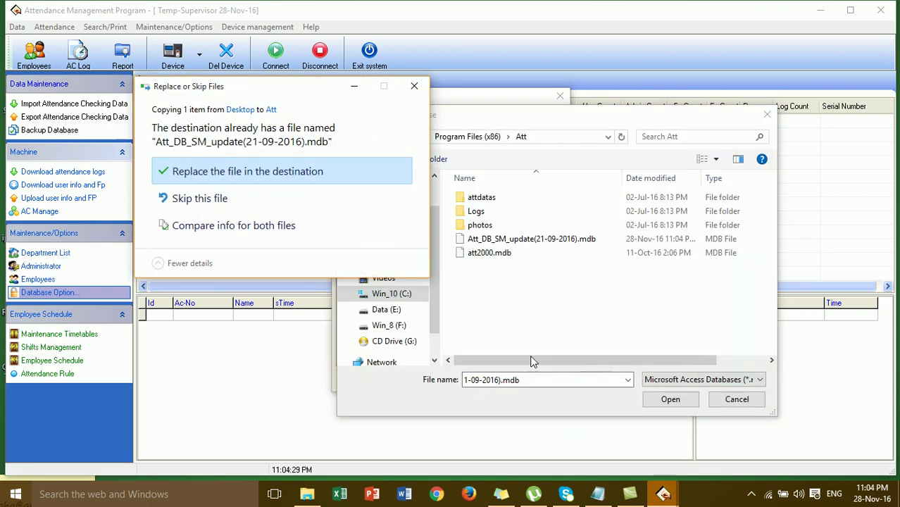
pyautogui.click(366, 185)
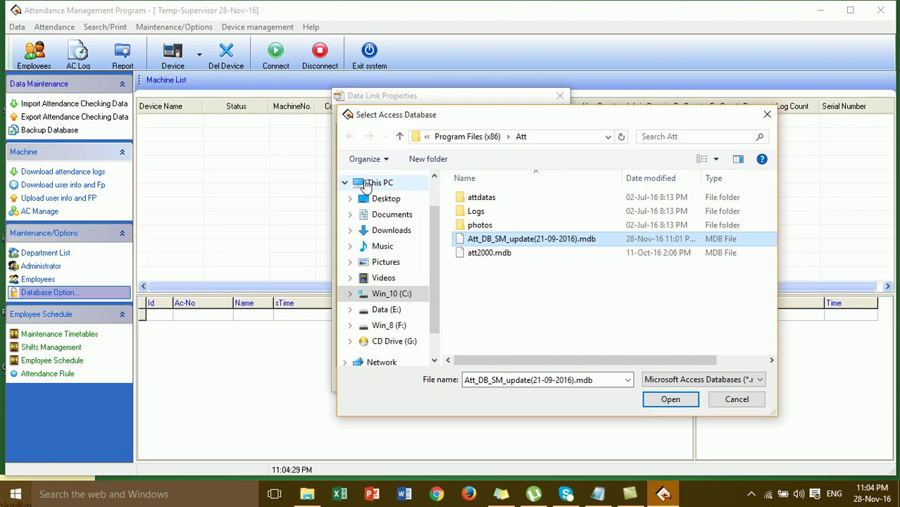
pyautogui.click(660, 400)
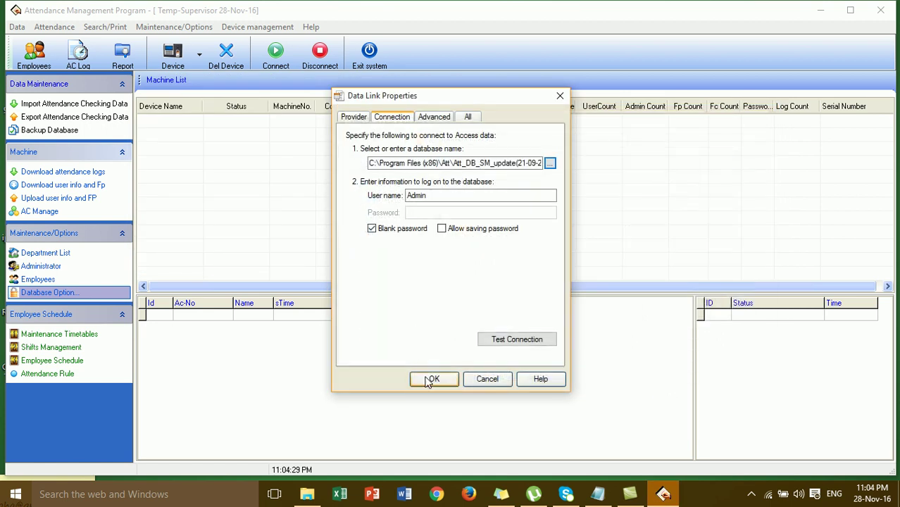
pyautogui.click(428, 379)
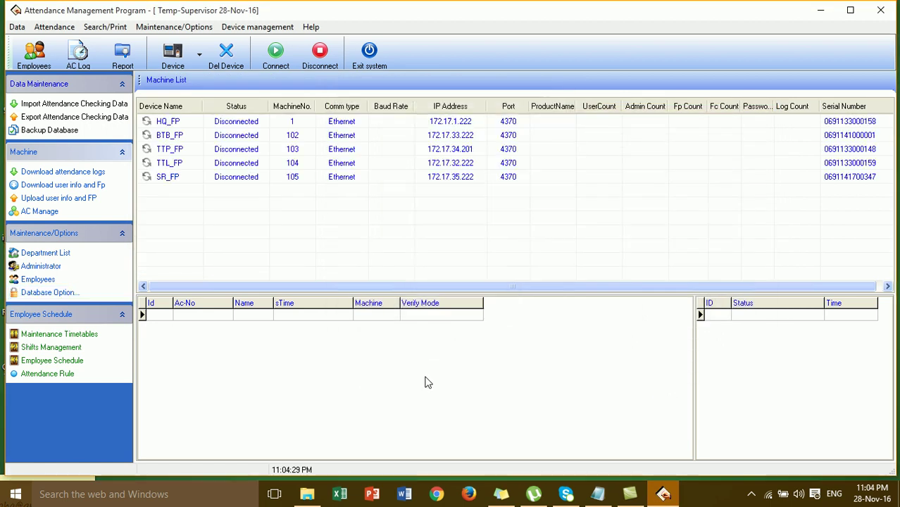
# Step: Examine the devices in the machine list, from HQ_FP through SR_FP
pyautogui.click(180, 124)
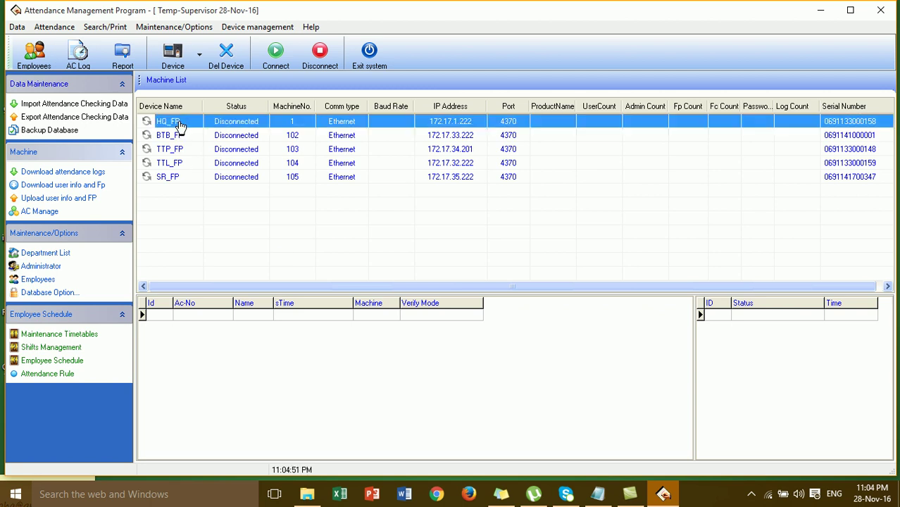
pyautogui.click(182, 150)
pyautogui.click(183, 140)
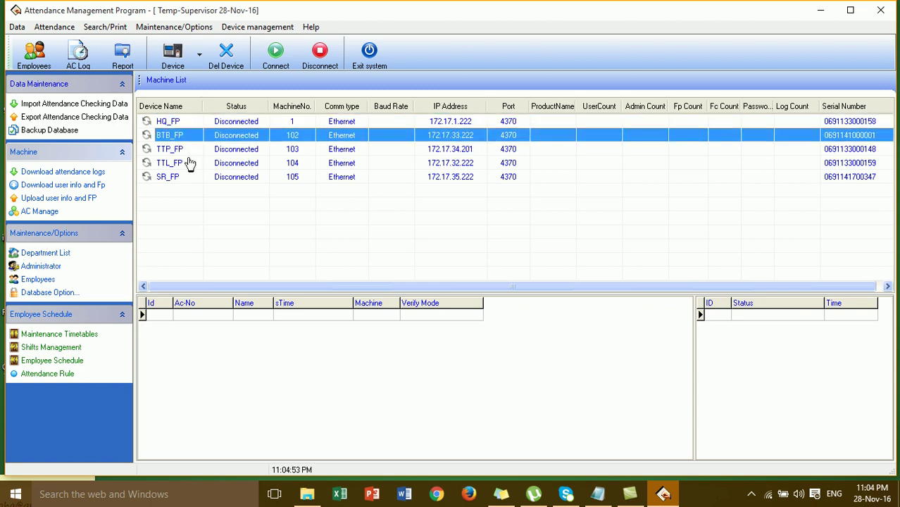
pyautogui.click(189, 163)
pyautogui.click(189, 177)
pyautogui.click(190, 163)
pyautogui.click(192, 150)
pyautogui.click(192, 136)
pyautogui.click(192, 125)
pyautogui.click(193, 136)
pyautogui.click(194, 150)
pyautogui.click(193, 165)
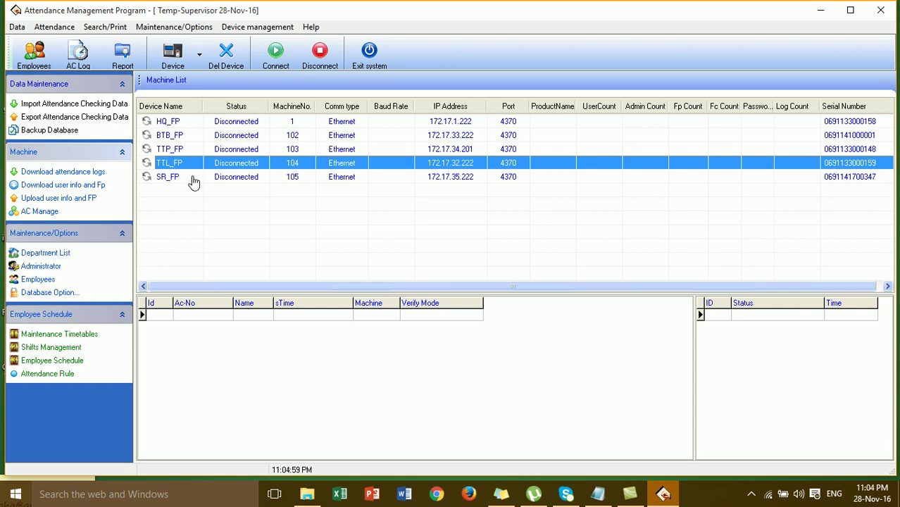
pyautogui.click(193, 178)
# Step: Open the department list and look through the departments from BTB down to TTP
pyautogui.click(80, 255)
pyautogui.click(319, 192)
pyautogui.click(320, 203)
pyautogui.click(323, 214)
pyautogui.click(325, 224)
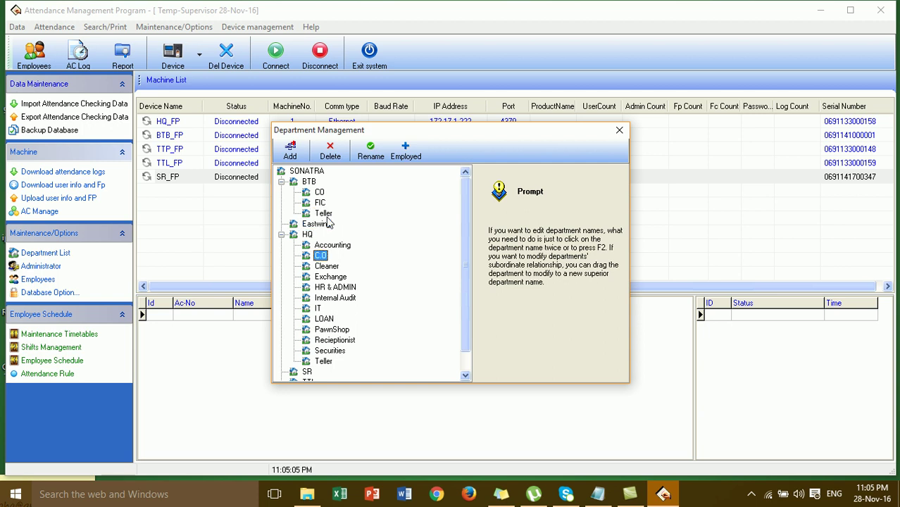
pyautogui.press('End')
pyautogui.press('Up')
pyautogui.press('Up')
pyautogui.press('Up')
pyautogui.press('Up')
pyautogui.press('Up')
pyautogui.press('Up')
pyautogui.press('Up')
pyautogui.press('Up')
pyautogui.press('Up')
pyautogui.press('Up')
pyautogui.press('Up')
pyautogui.press('Up')
pyautogui.press('Up')
pyautogui.press('Up')
pyautogui.press('Up')
pyautogui.press('Up')
pyautogui.press('Up')
pyautogui.press('Up')
pyautogui.press('Up')
pyautogui.press('Up')
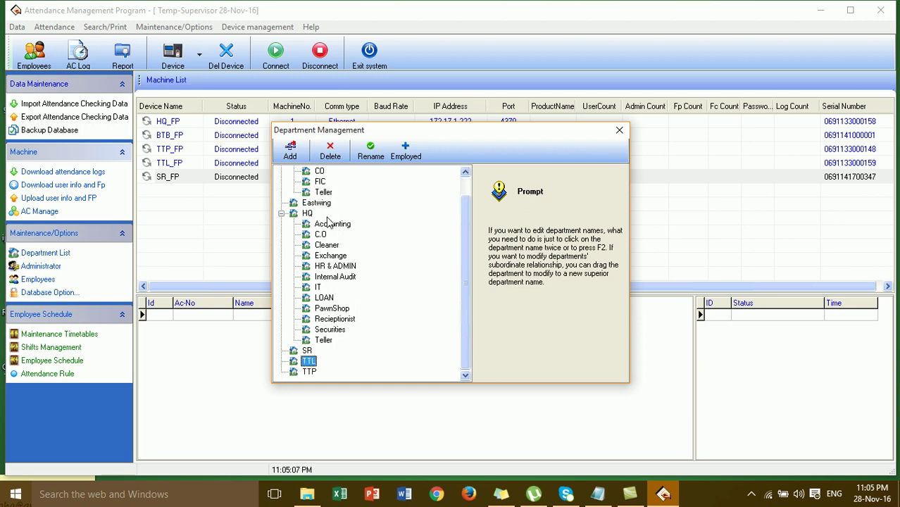
# Step: Move BTB's Teller sub-department under FIC
pyautogui.moveTo(323, 213); pyautogui.dragTo(323, 266)
pyautogui.click(311, 196)
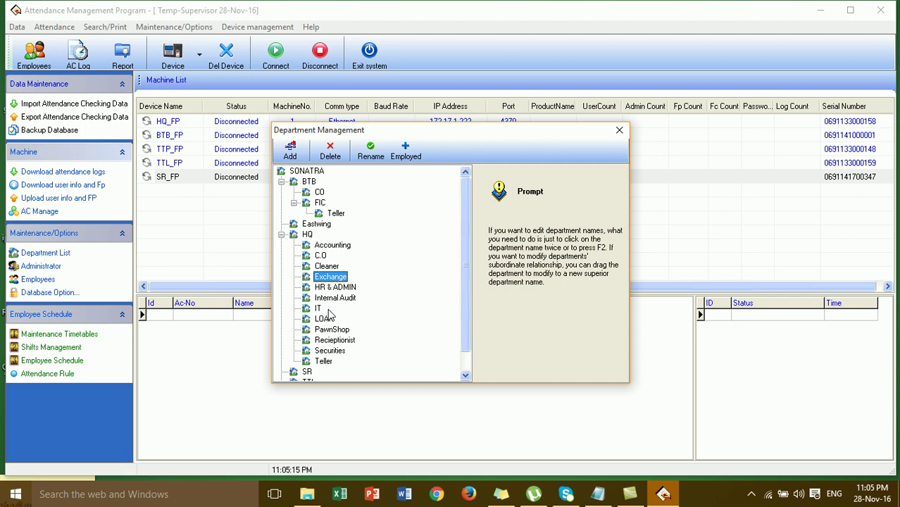
# Step: Review HQ's sub-departments from Accounting to Teller and close the department list
pyautogui.click(328, 341)
pyautogui.click(330, 351)
pyautogui.click(331, 341)
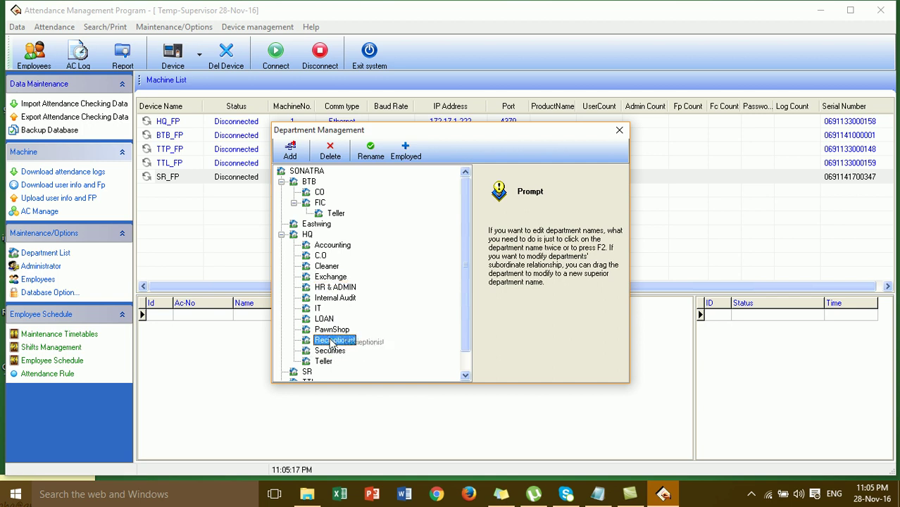
pyautogui.click(331, 329)
pyautogui.click(336, 300)
pyautogui.click(339, 289)
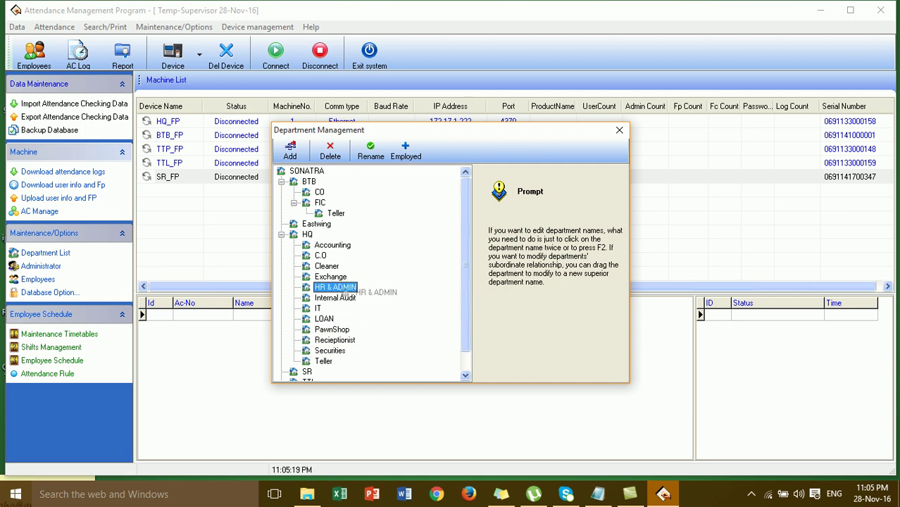
pyautogui.click(335, 278)
pyautogui.click(333, 268)
pyautogui.click(324, 256)
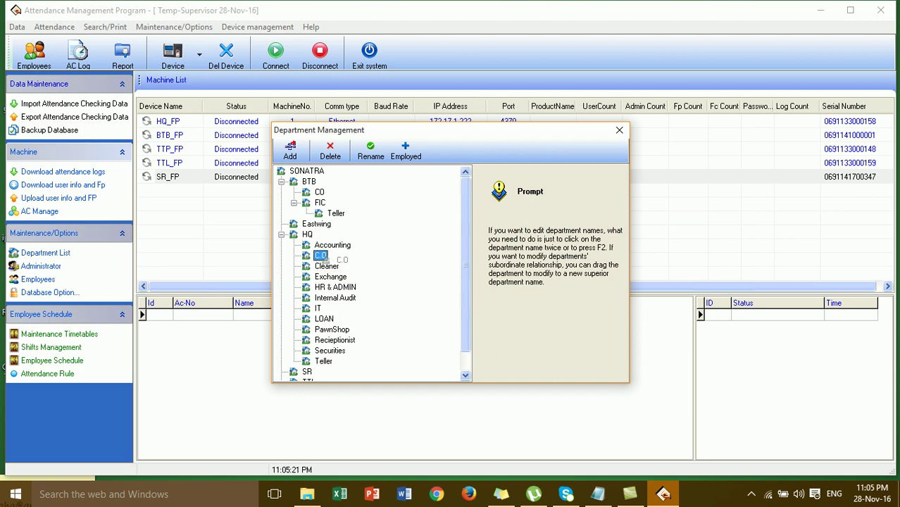
pyautogui.click(332, 246)
pyautogui.click(337, 288)
pyautogui.click(336, 297)
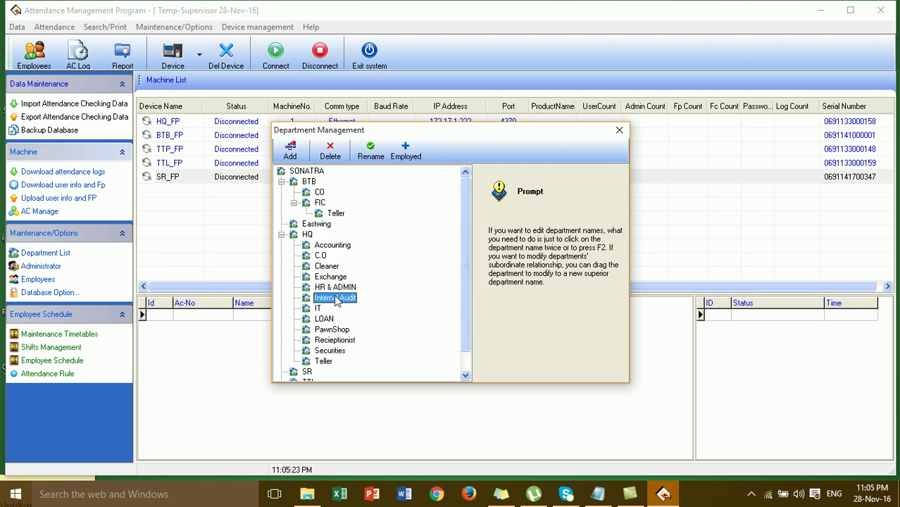
pyautogui.click(328, 320)
pyautogui.click(331, 341)
pyautogui.click(330, 351)
pyautogui.click(328, 363)
pyautogui.click(326, 349)
pyautogui.click(327, 341)
pyautogui.click(328, 330)
pyautogui.click(326, 321)
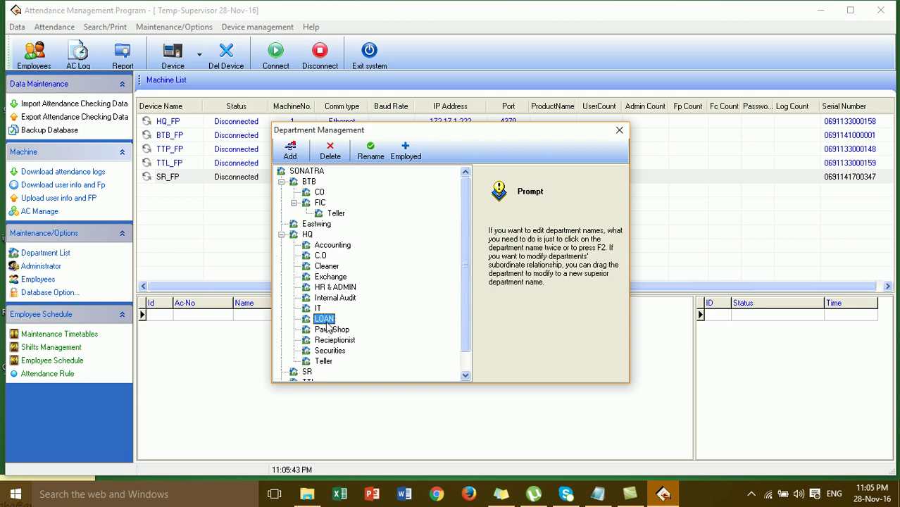
pyautogui.click(620, 131)
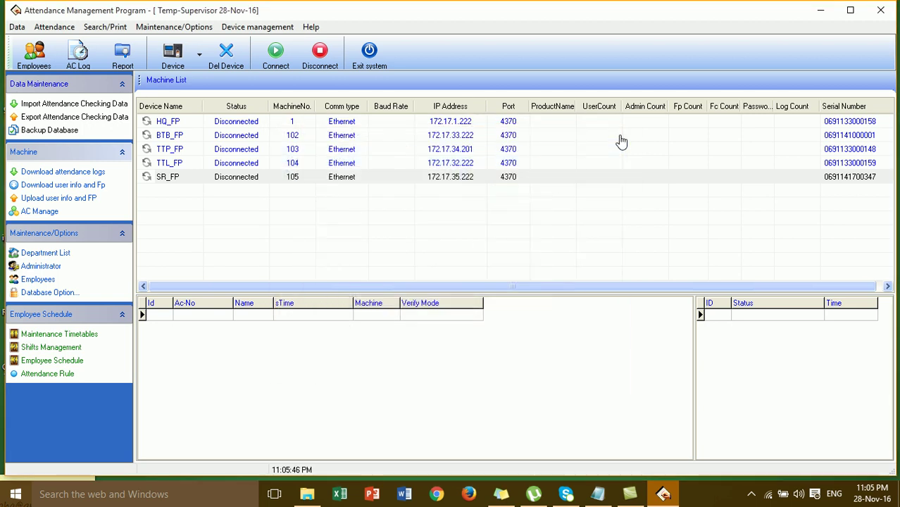
# Step: Review each fingerprint device's entry in the machine list again, including its connection status
pyautogui.click(227, 179)
pyautogui.click(237, 167)
pyautogui.click(242, 151)
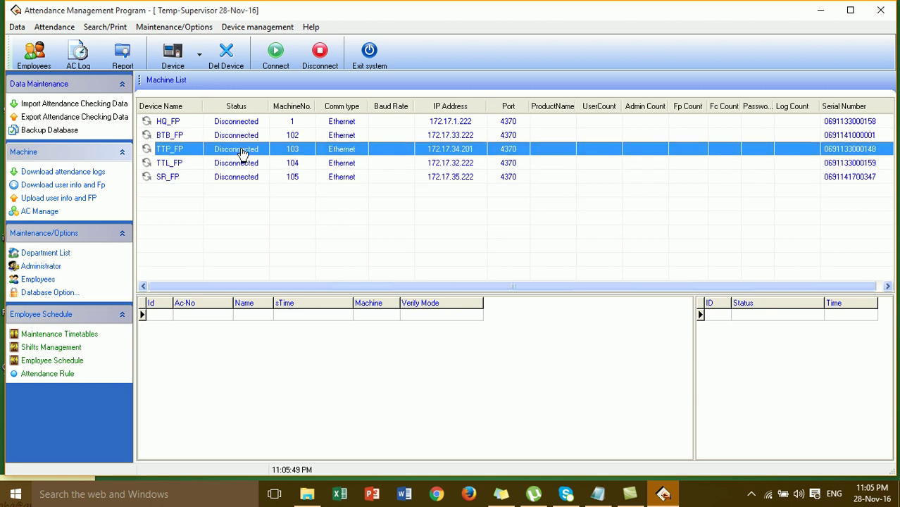
pyautogui.click(249, 137)
pyautogui.click(253, 123)
pyautogui.click(255, 137)
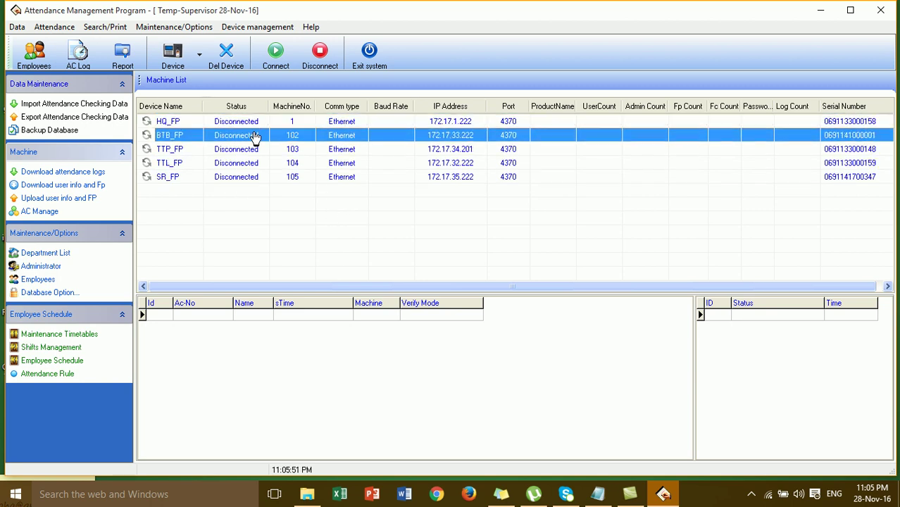
pyautogui.click(256, 151)
pyautogui.click(255, 167)
pyautogui.click(255, 177)
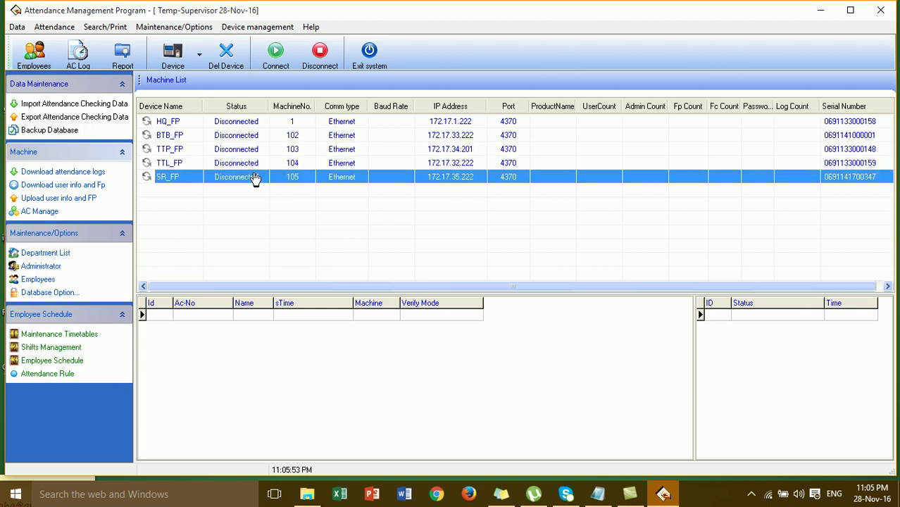
pyautogui.click(254, 157)
pyautogui.click(253, 150)
pyautogui.click(252, 137)
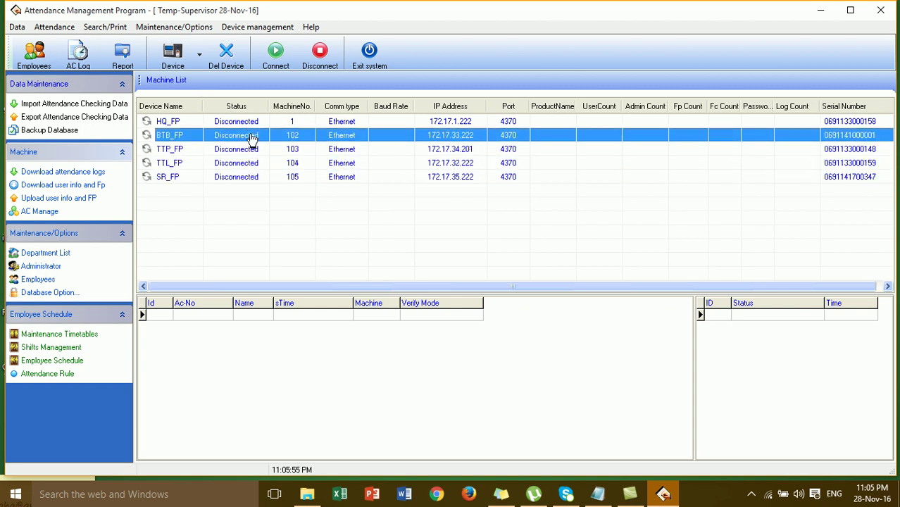
pyautogui.click(254, 123)
pyautogui.click(255, 135)
pyautogui.click(255, 150)
pyautogui.click(255, 162)
pyautogui.click(254, 177)
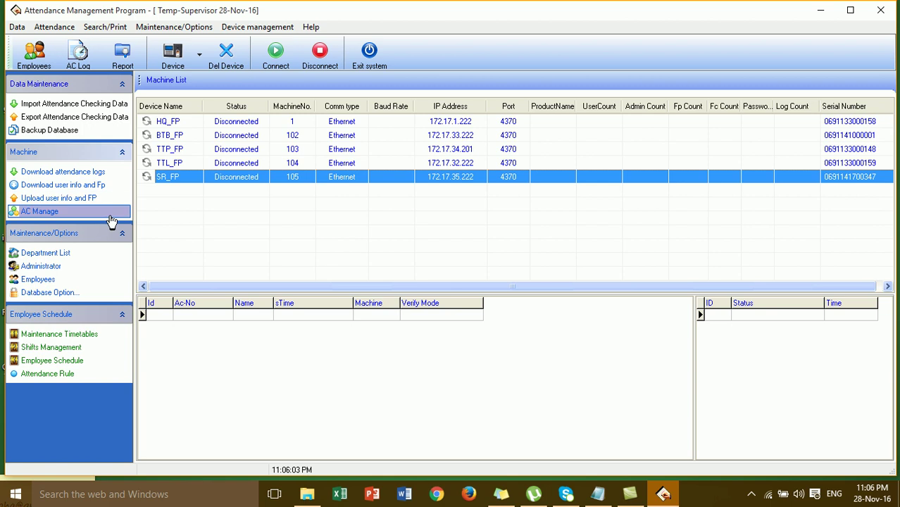
# Step: Open and close the employee list, and try to download the attendance logs from the devices
pyautogui.click(61, 284)
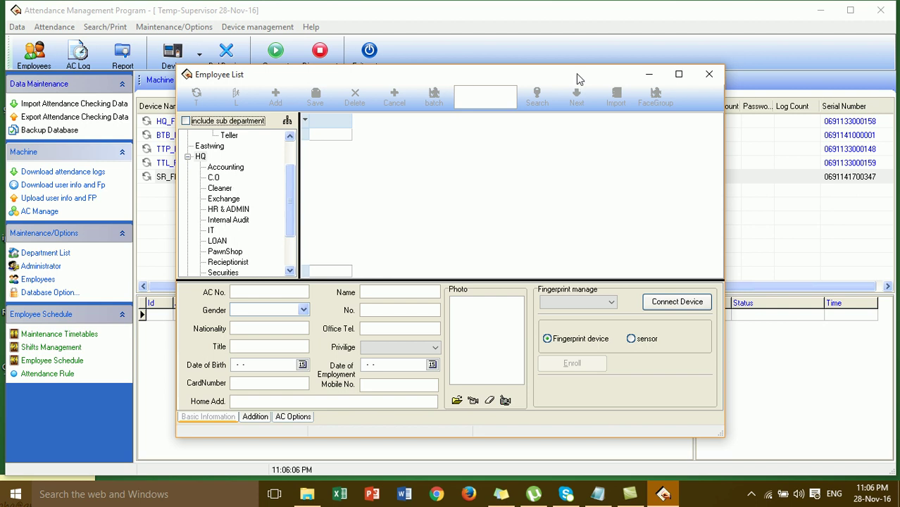
pyautogui.click(707, 75)
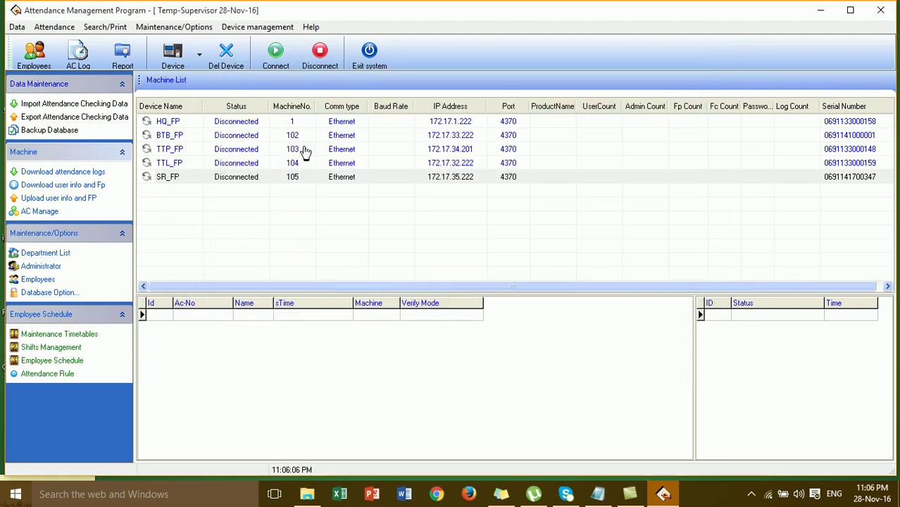
pyautogui.click(81, 171)
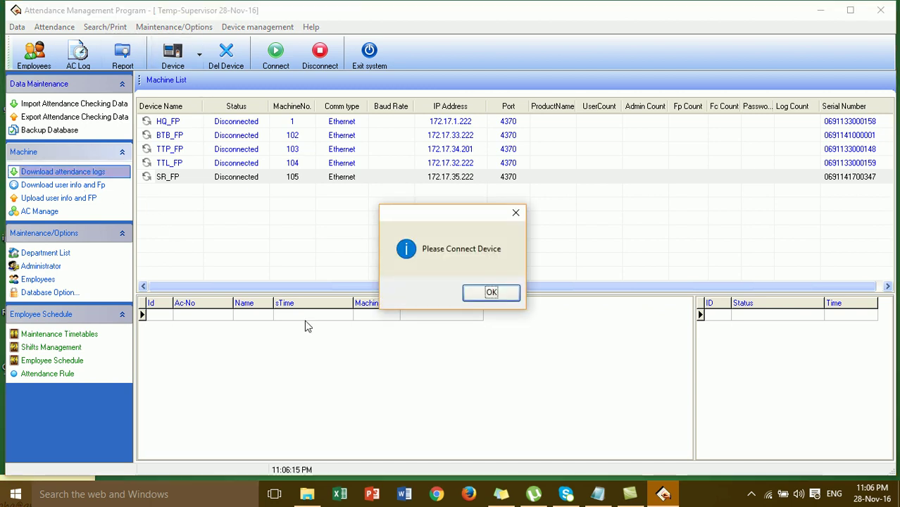
pyautogui.click(515, 213)
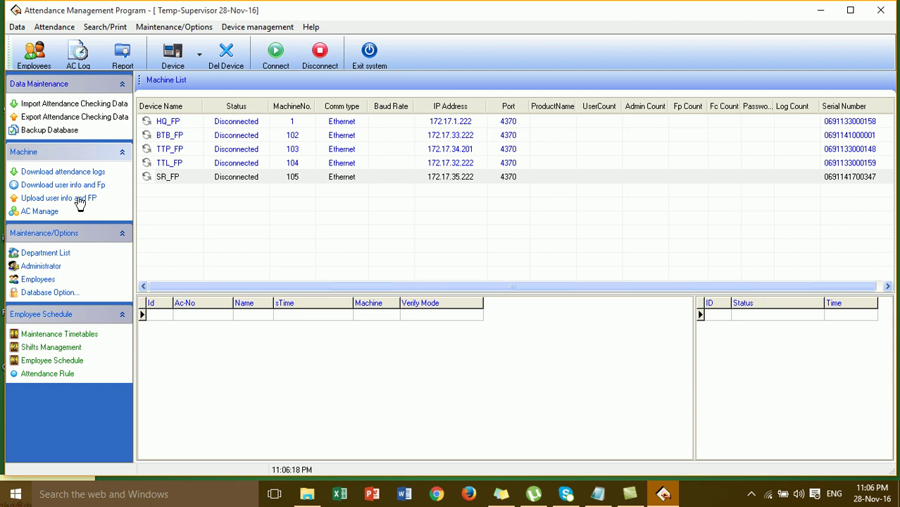
# Step: Open the shift timetable maintenance and review the Afternoon timetable's name, duty times, and check-in and check-out limits in its detail form
pyautogui.click(69, 338)
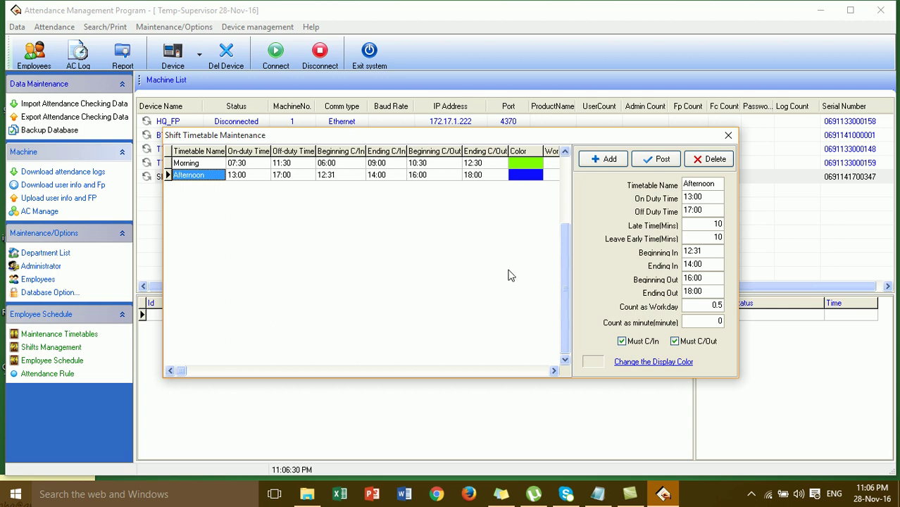
pyautogui.click(699, 185)
pyautogui.click(695, 197)
pyautogui.click(694, 210)
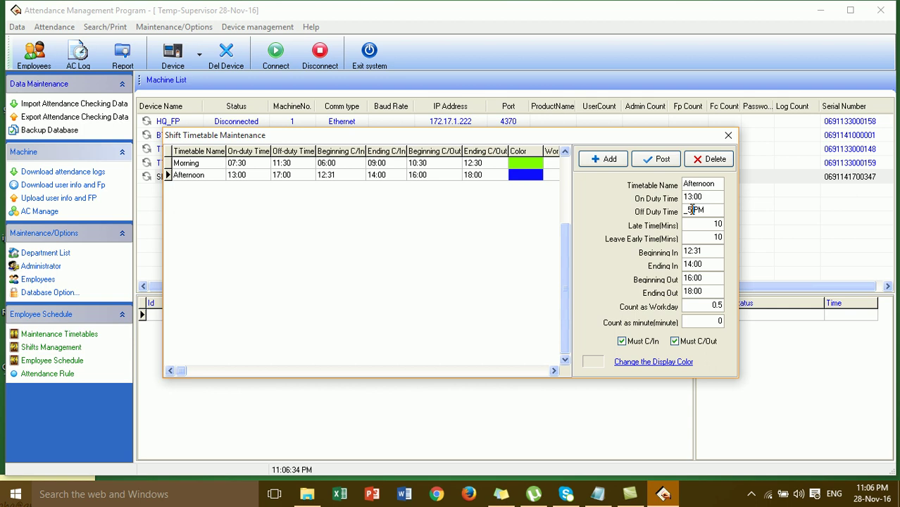
pyautogui.click(695, 197)
pyautogui.click(702, 185)
pyautogui.click(688, 251)
pyautogui.click(694, 277)
pyautogui.click(695, 291)
# Step: Review the Morning timetable's row from on-duty and off-duty times through the beginning and ending check-in and check-out times
pyautogui.click(199, 164)
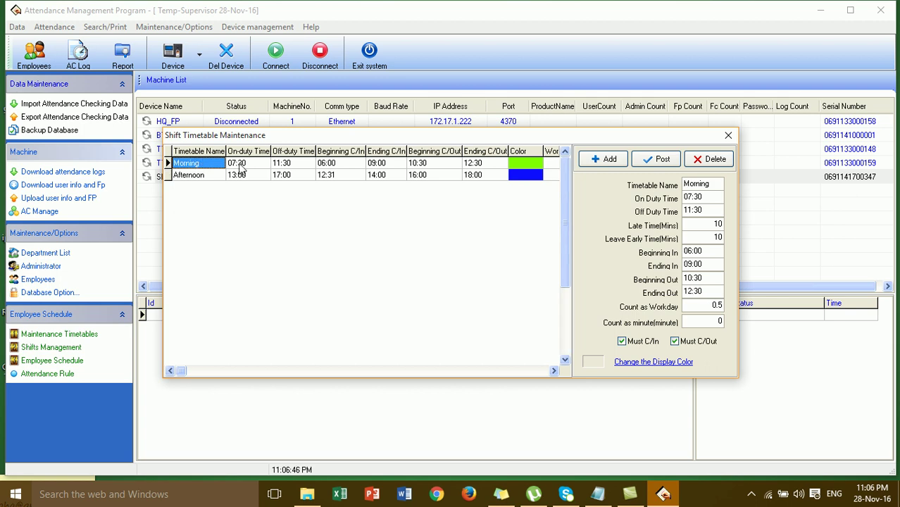
pyautogui.press('Tab')
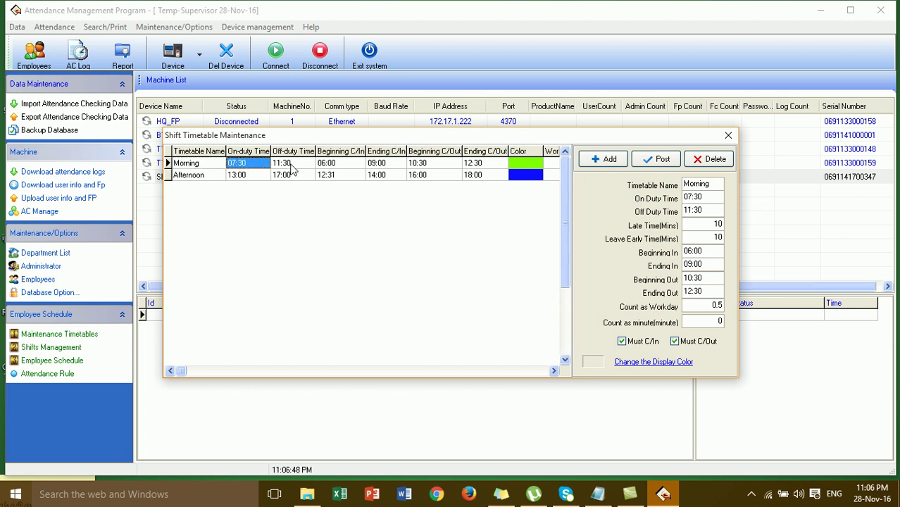
pyautogui.click(292, 168)
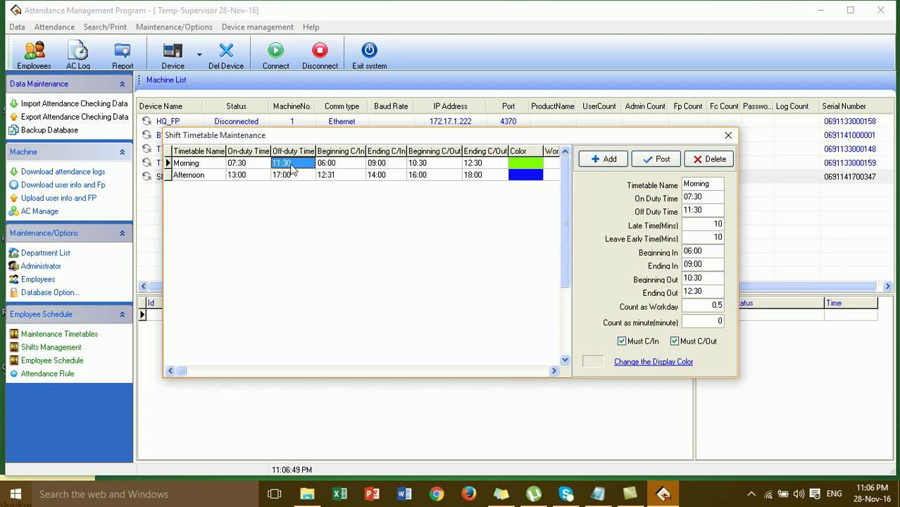
pyautogui.click(333, 166)
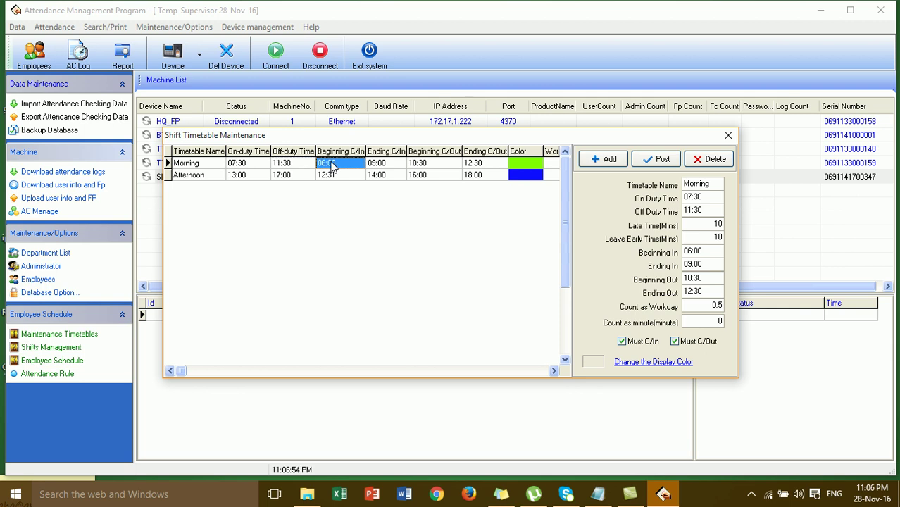
pyautogui.click(333, 174)
pyautogui.click(336, 167)
pyautogui.click(378, 165)
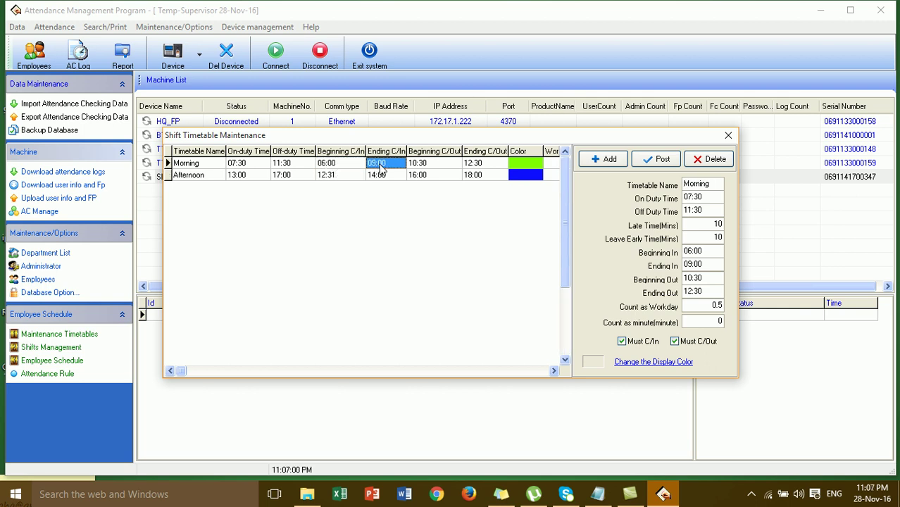
pyautogui.click(417, 168)
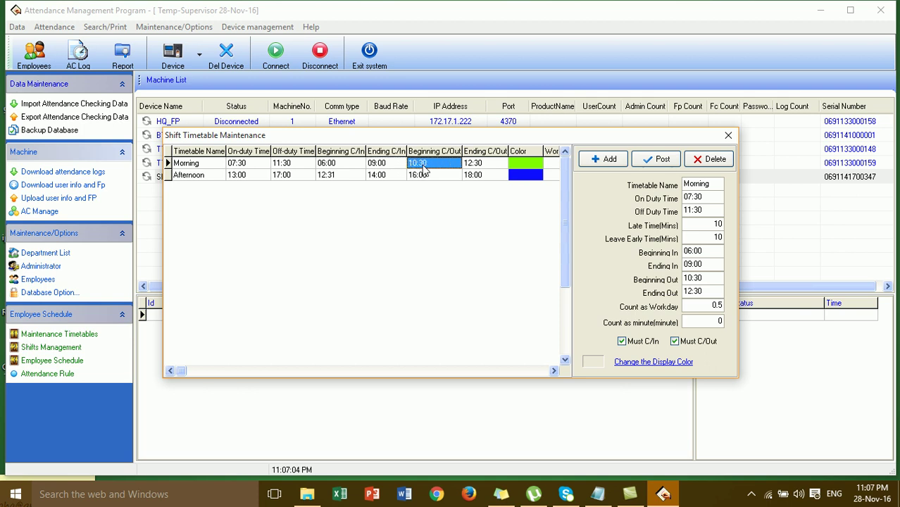
pyautogui.click(491, 167)
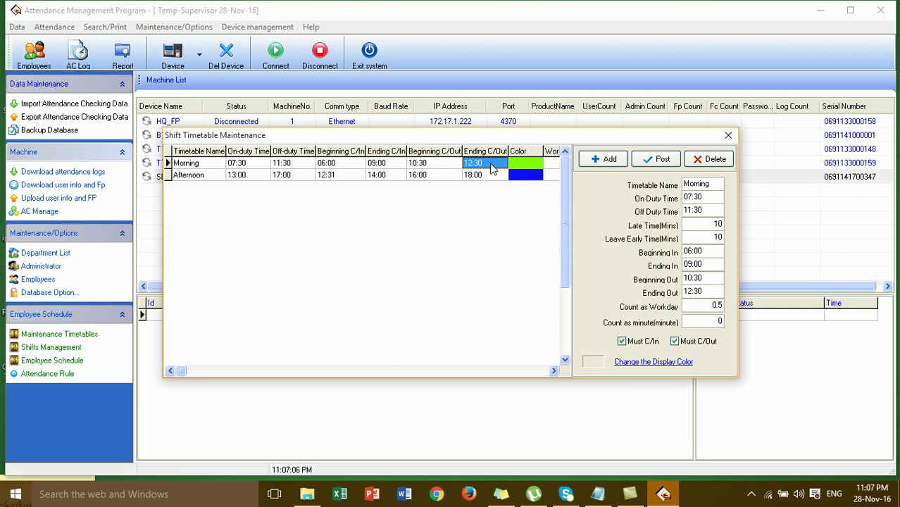
# Step: Review the Afternoon timetable's row from its on-duty time through its ending check-out time
pyautogui.click(240, 178)
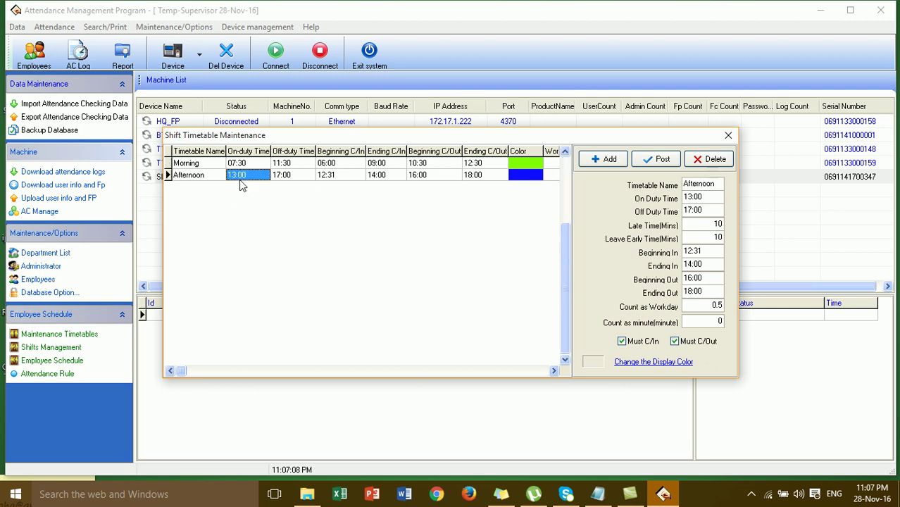
pyautogui.click(283, 177)
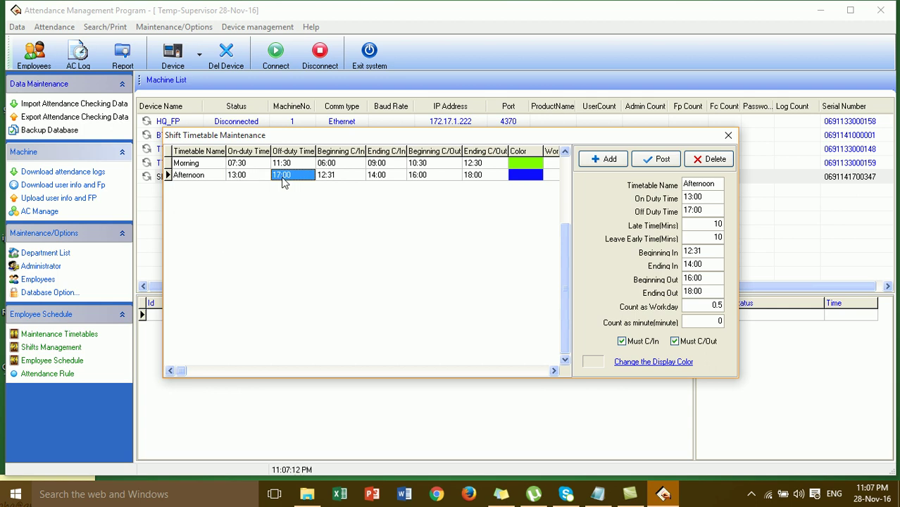
pyautogui.click(336, 178)
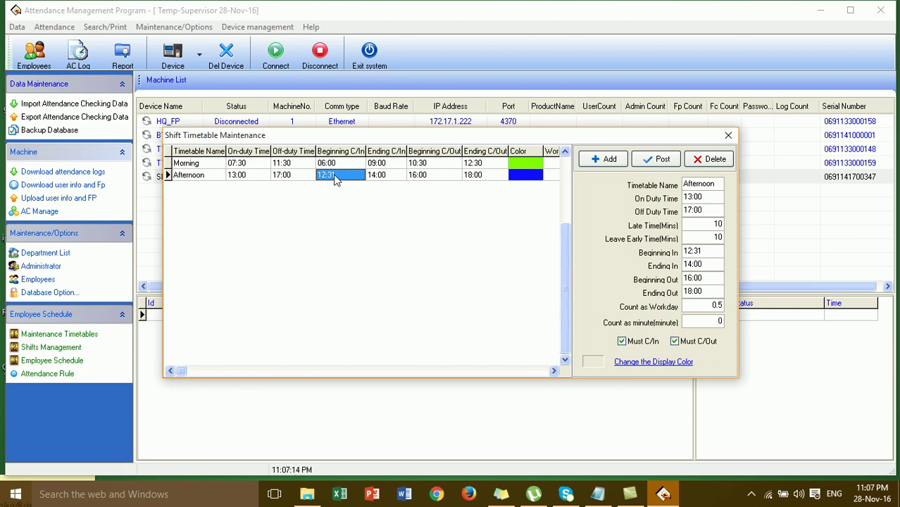
pyautogui.click(393, 177)
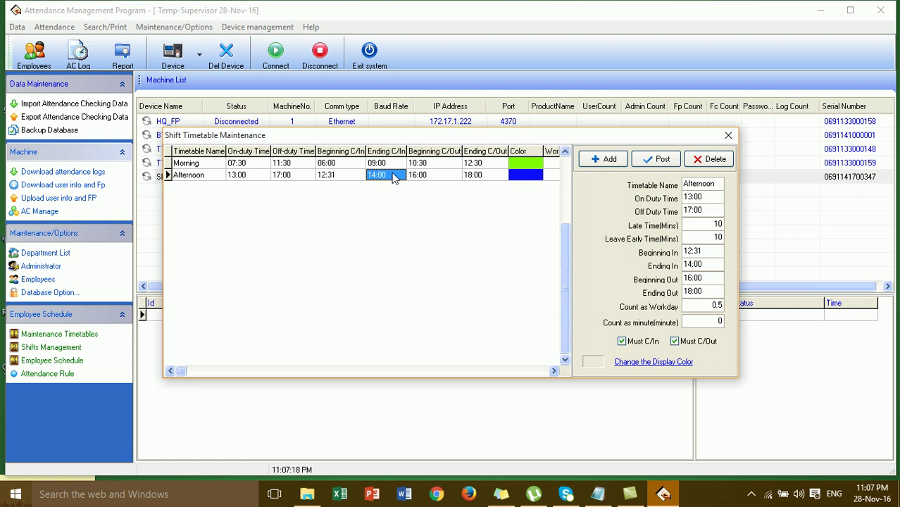
pyautogui.click(417, 177)
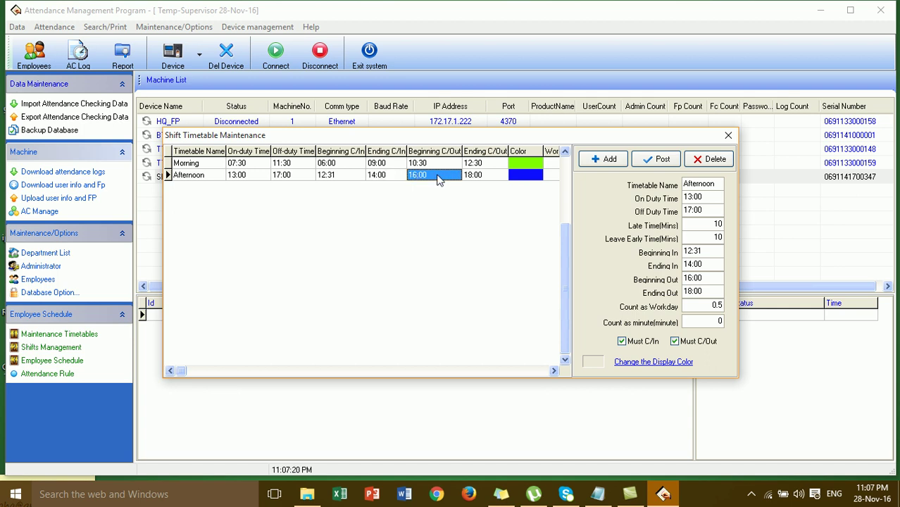
pyautogui.click(477, 179)
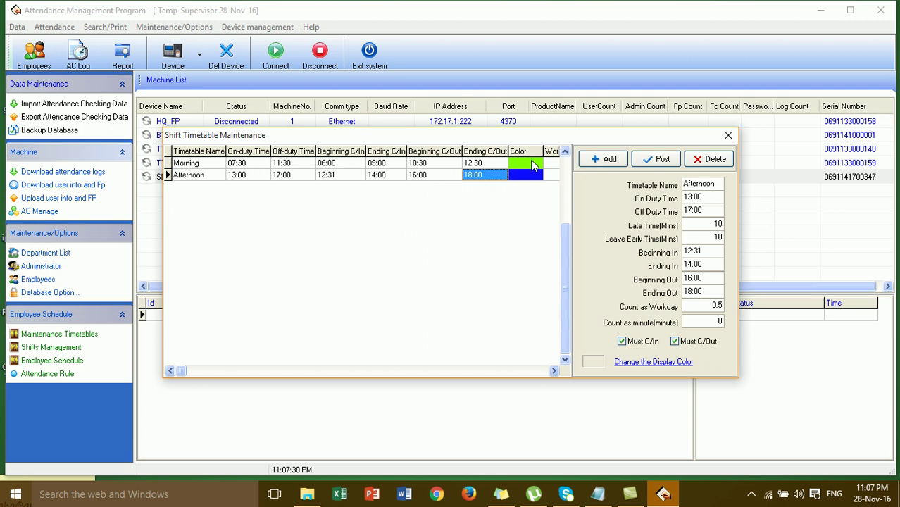
# Step: Compare the Morning and Afternoon duty, check-in and check-out times once more and close the shift timetable maintenance
pyautogui.click(420, 165)
pyautogui.click(422, 176)
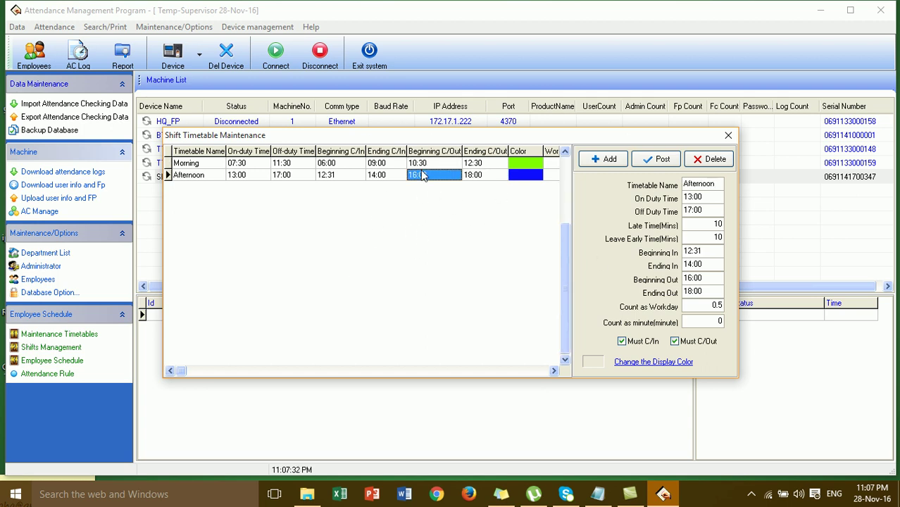
pyautogui.click(382, 164)
pyautogui.click(338, 165)
pyautogui.click(293, 164)
pyautogui.click(250, 165)
pyautogui.click(252, 176)
pyautogui.click(303, 177)
pyautogui.click(348, 177)
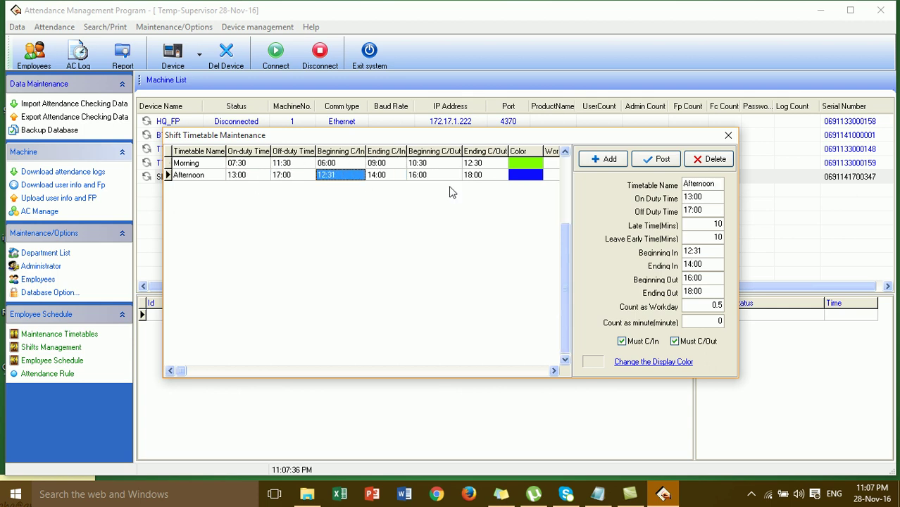
pyautogui.click(728, 135)
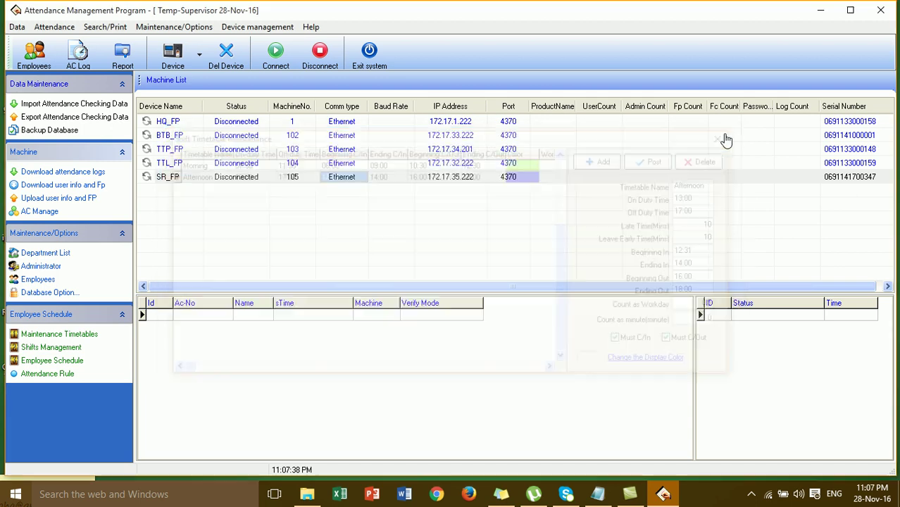
pyautogui.click(824, 12)
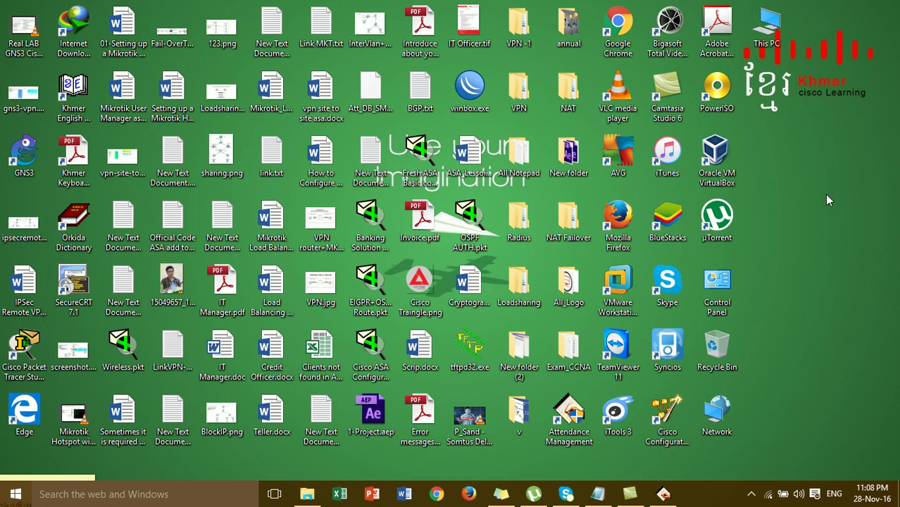
pyautogui.click(751, 493)
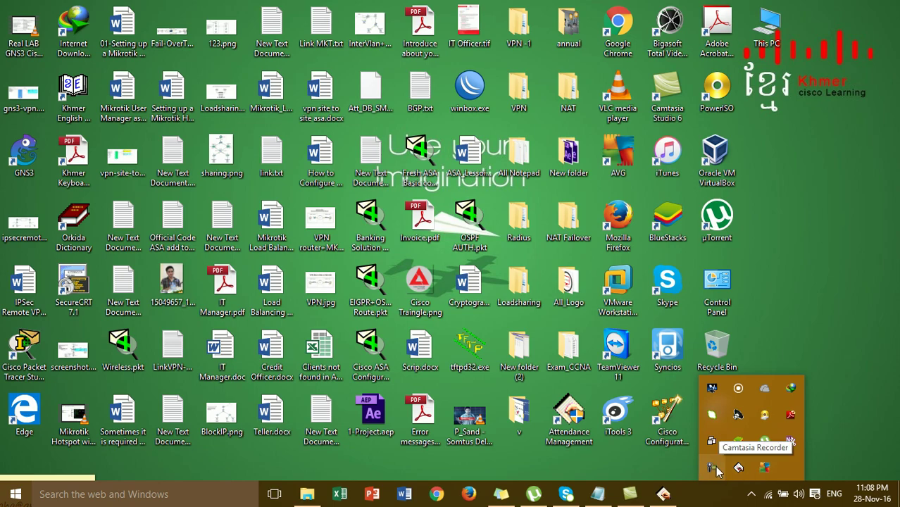